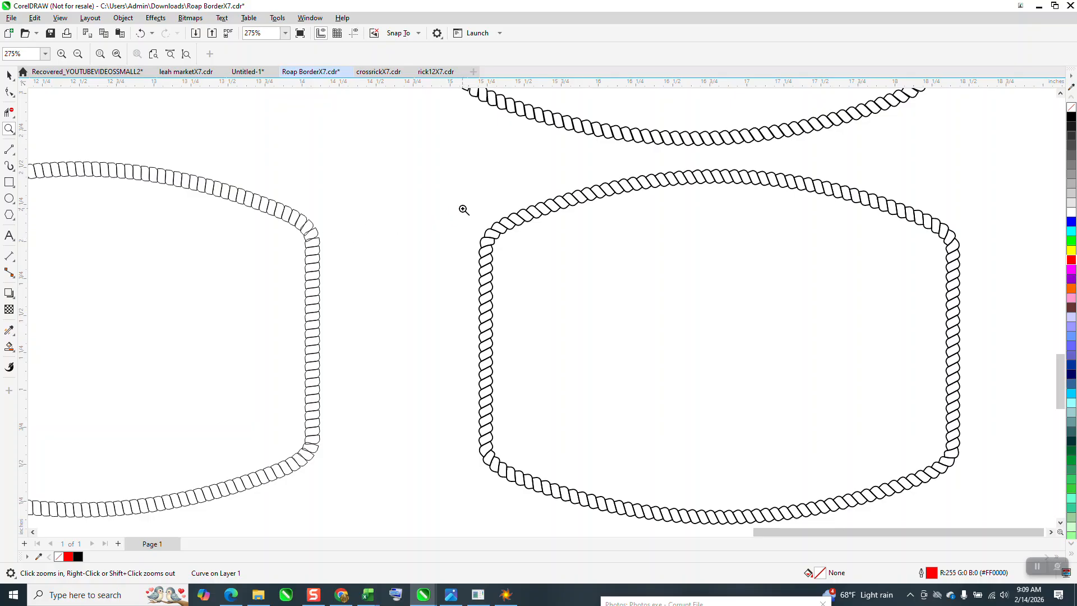
Step: Move the small slanted rope segment to just above the red barrel-shaped outline
scroll(545, 285, down, 1)
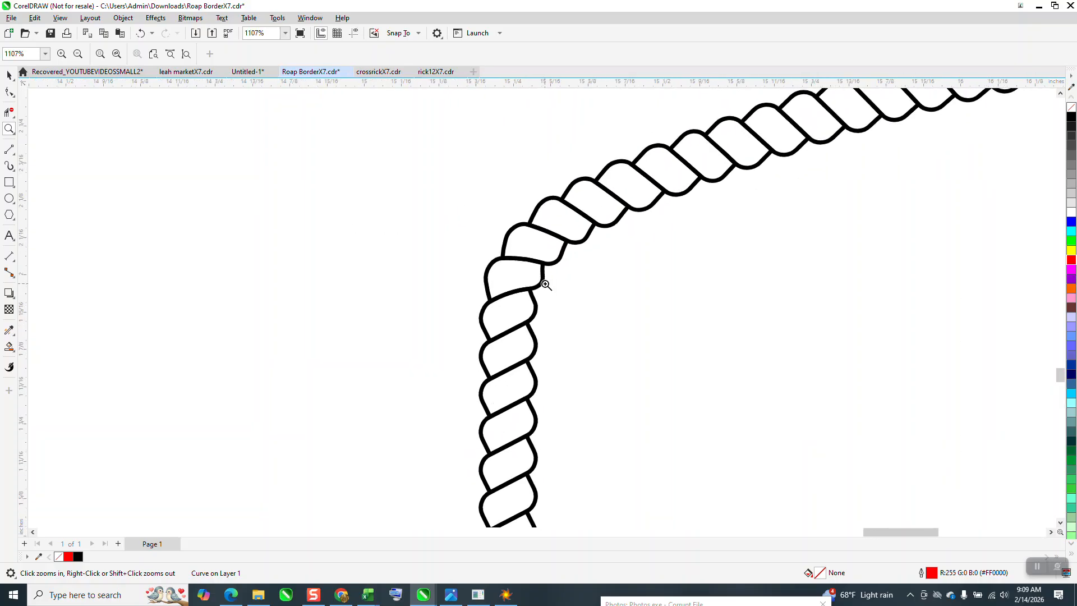
scroll(607, 320, down, 5)
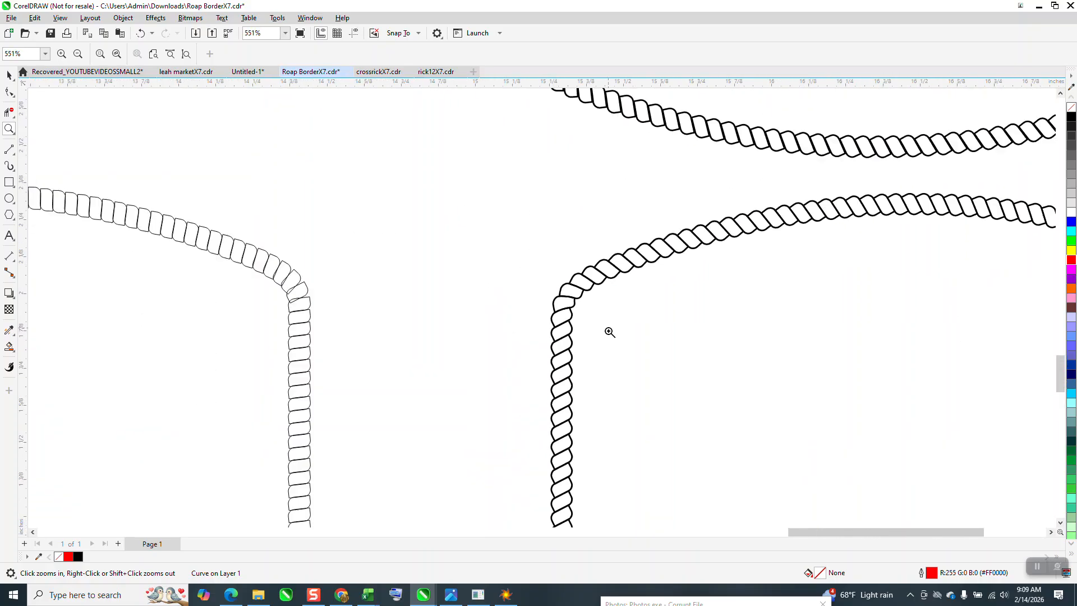
scroll(606, 331, down, 1)
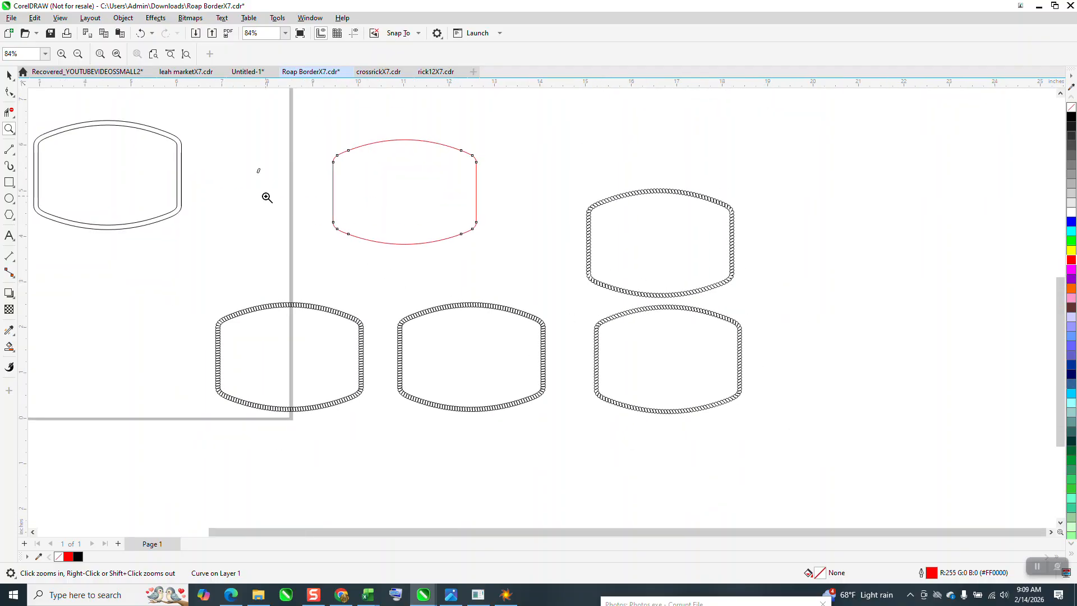
click(9, 75)
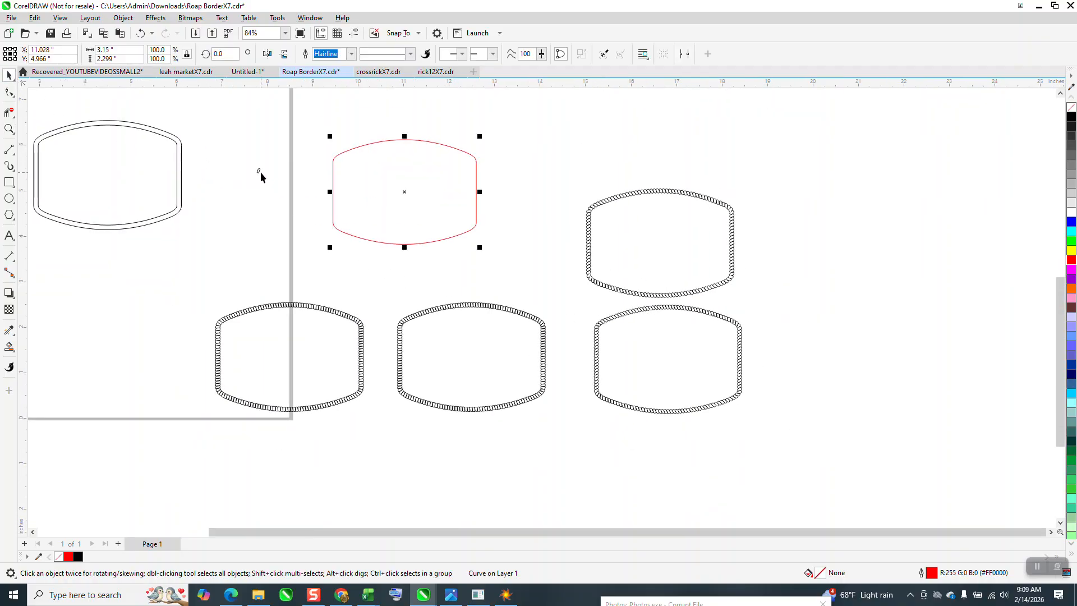
drag(259, 171, 414, 136)
key(z)
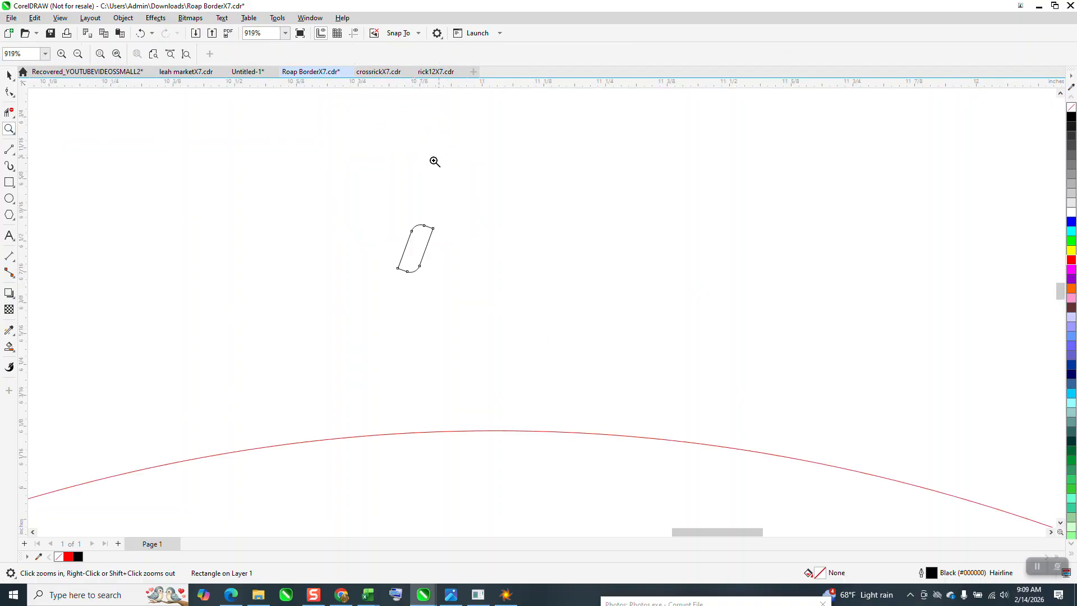
click(10, 75)
scroll(331, 143, down, 4)
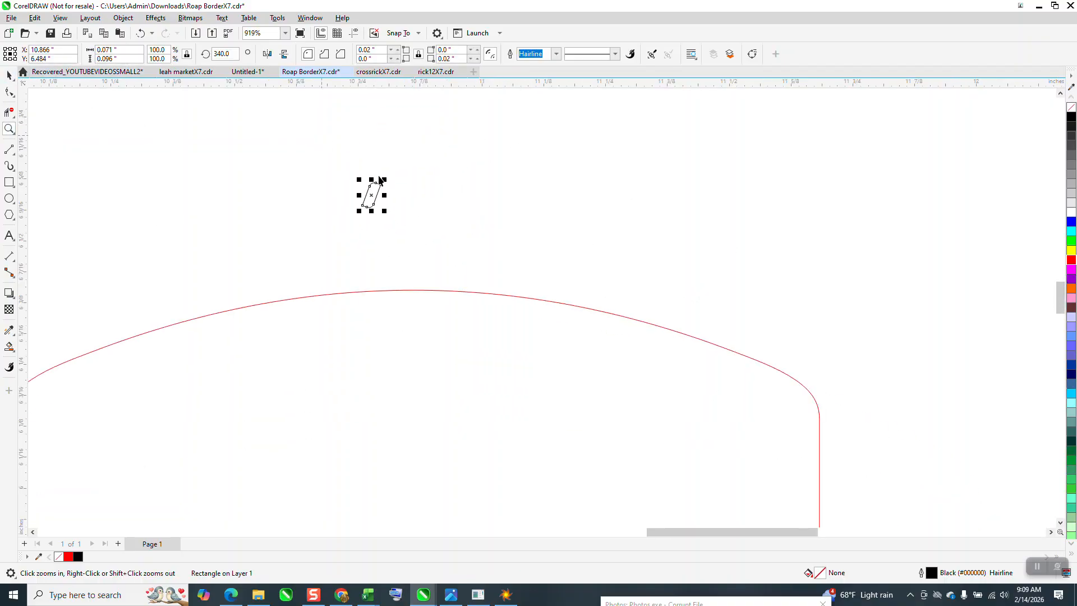
Step: Look up the red outline's curve length in its curve properties
click(420, 253)
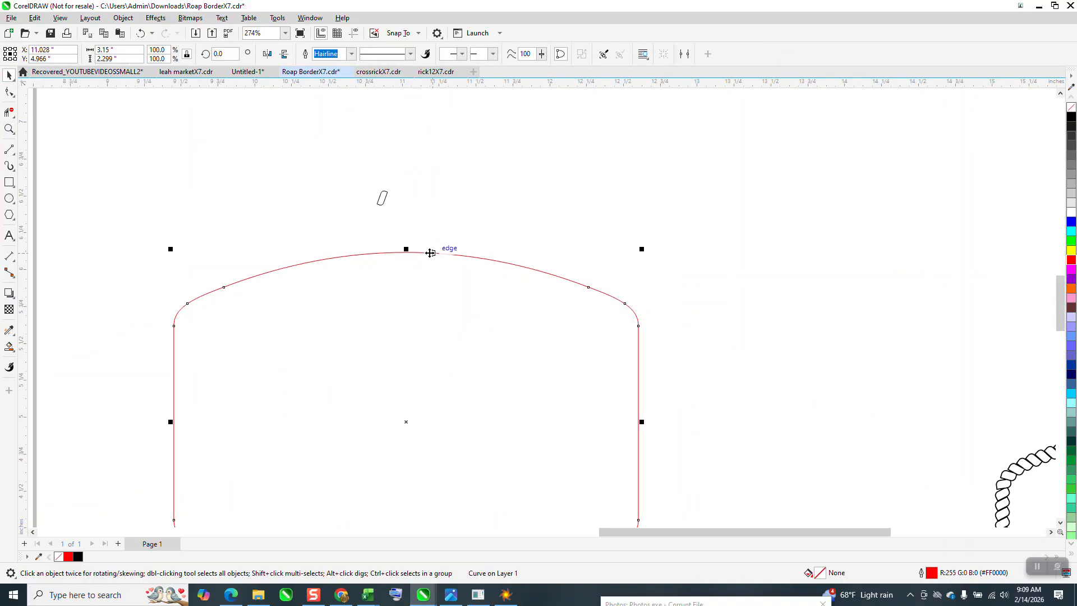
click(307, 18)
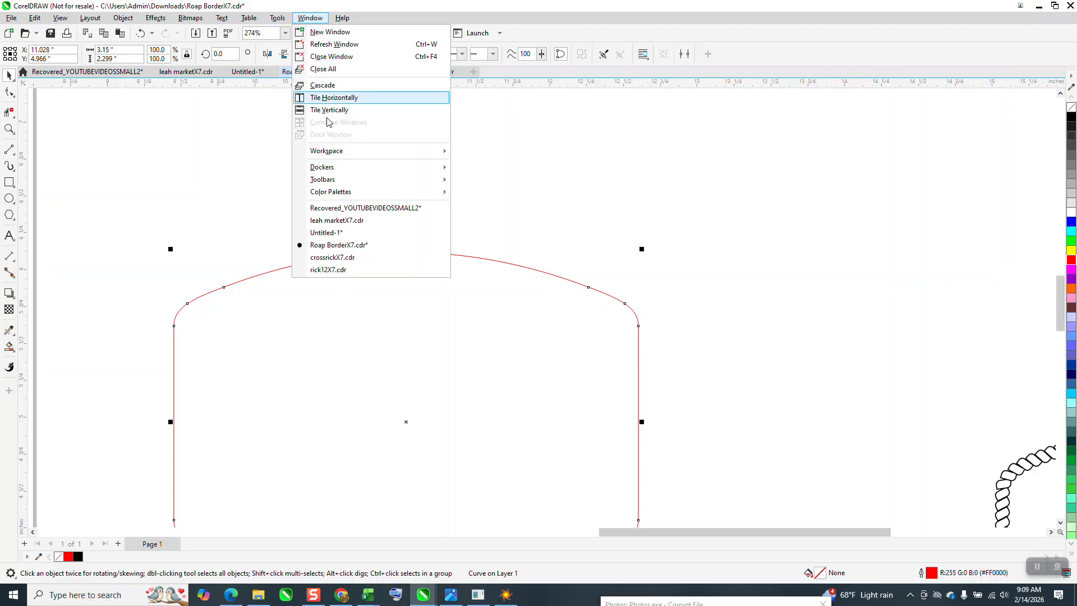
mouse_move(337, 168)
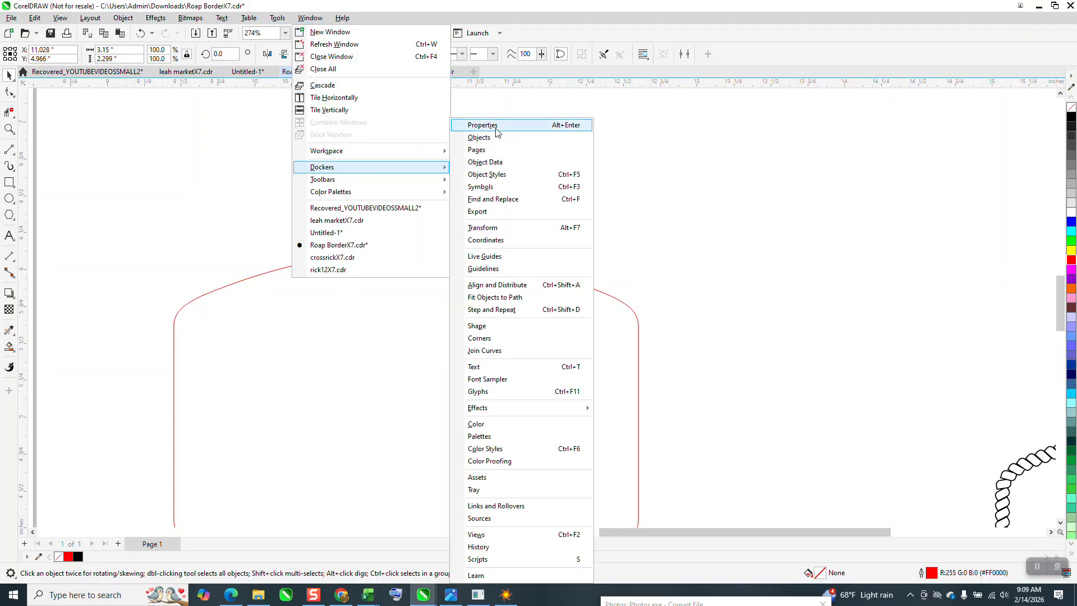
click(505, 125)
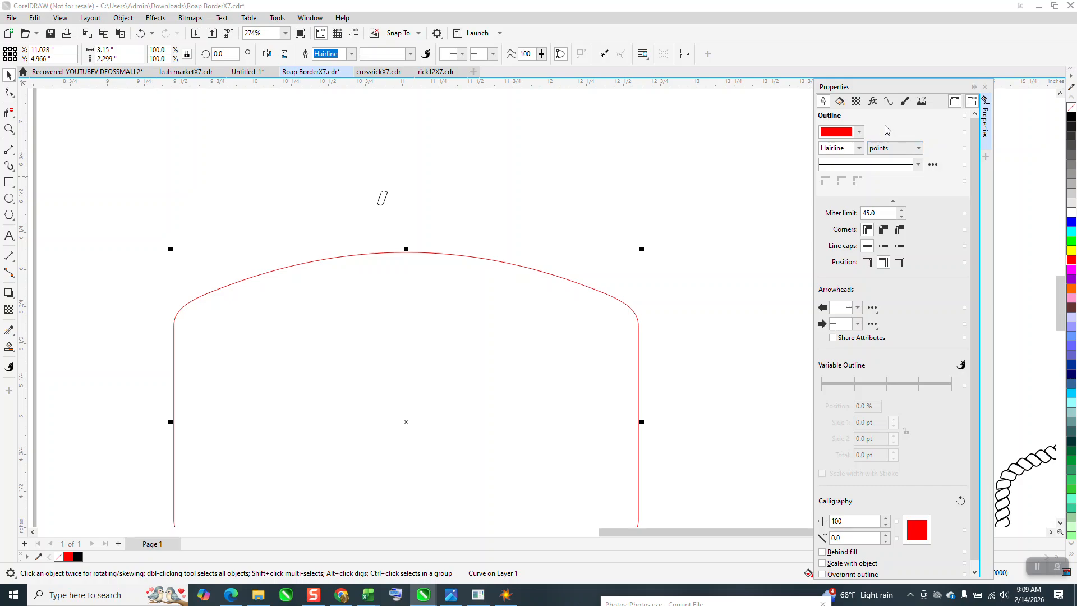
click(888, 104)
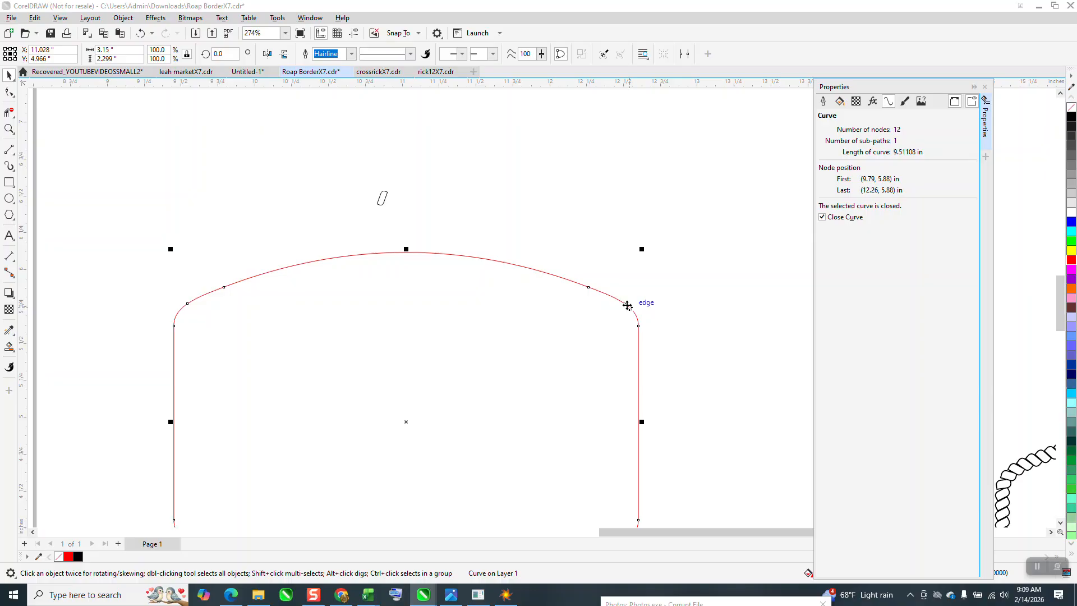
Step: Draw a rectangle about 3.8 by 0.33 inches above the red outline and set its width to 9.51 inches
drag(380, 201, 360, 150)
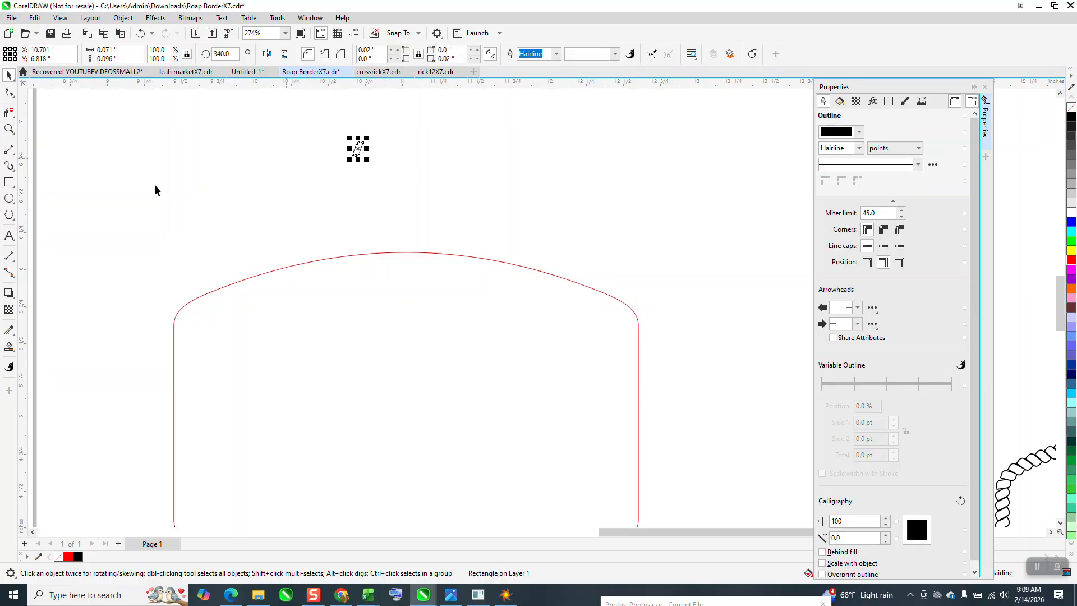
click(9, 182)
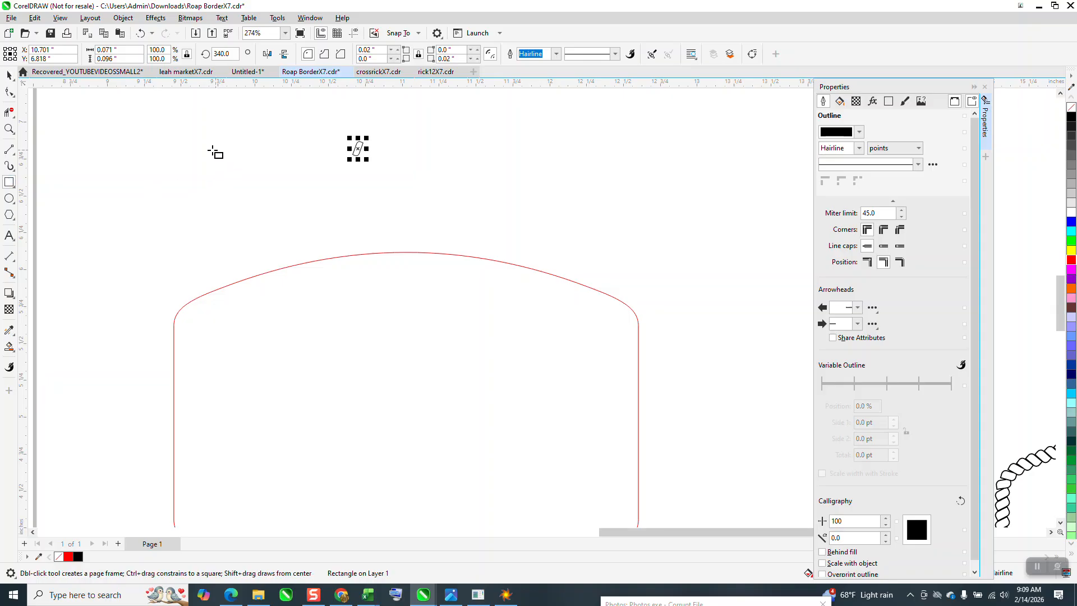
drag(179, 145, 747, 194)
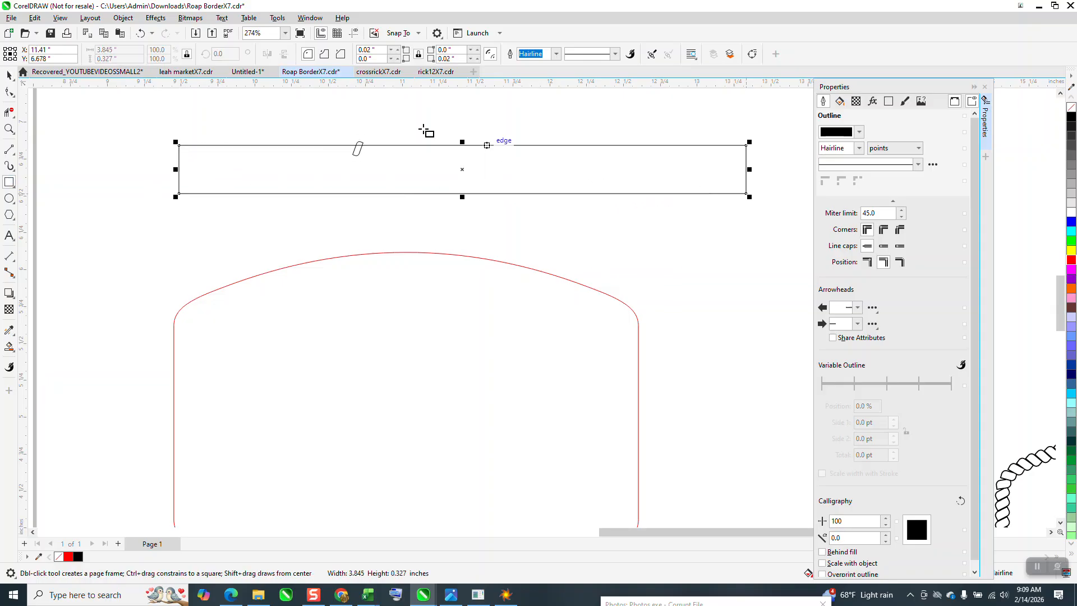
double_click(131, 50)
text(9)
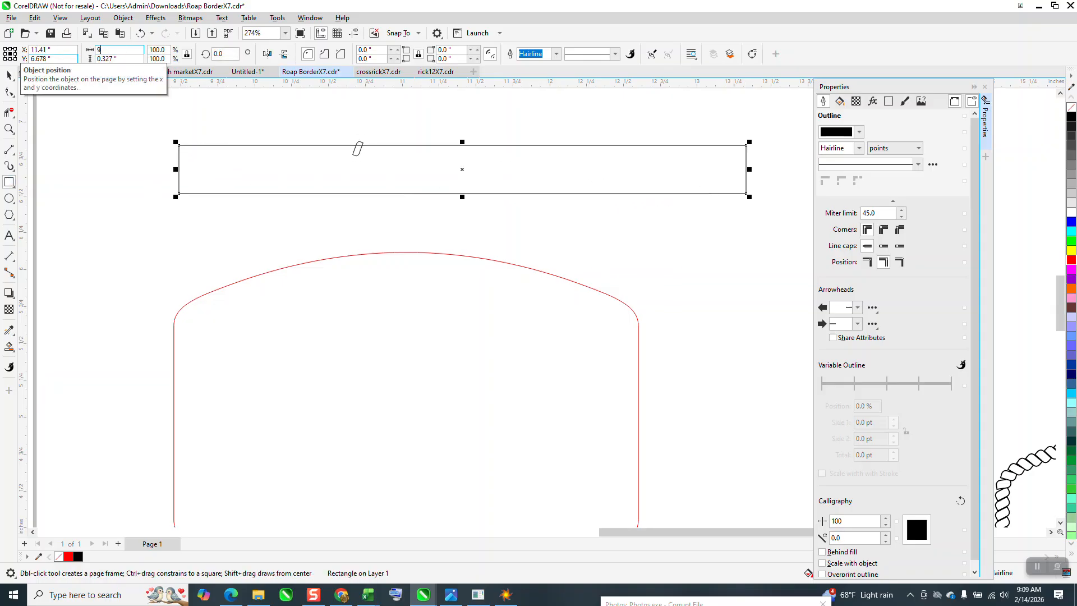
key(Return)
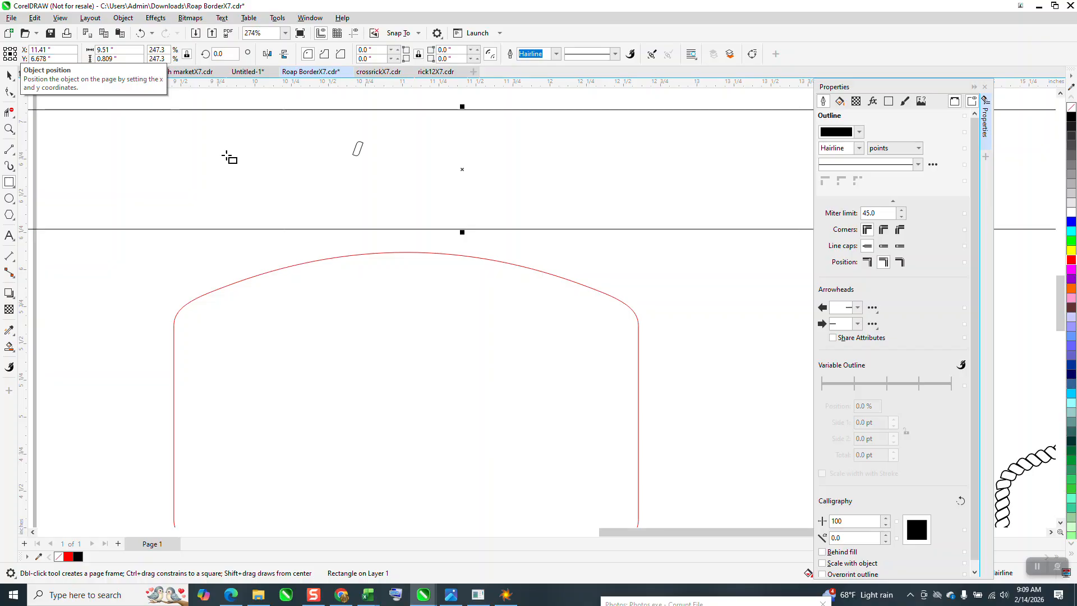
scroll(404, 239, down, 3)
drag(415, 234, 415, 198)
key(Delete)
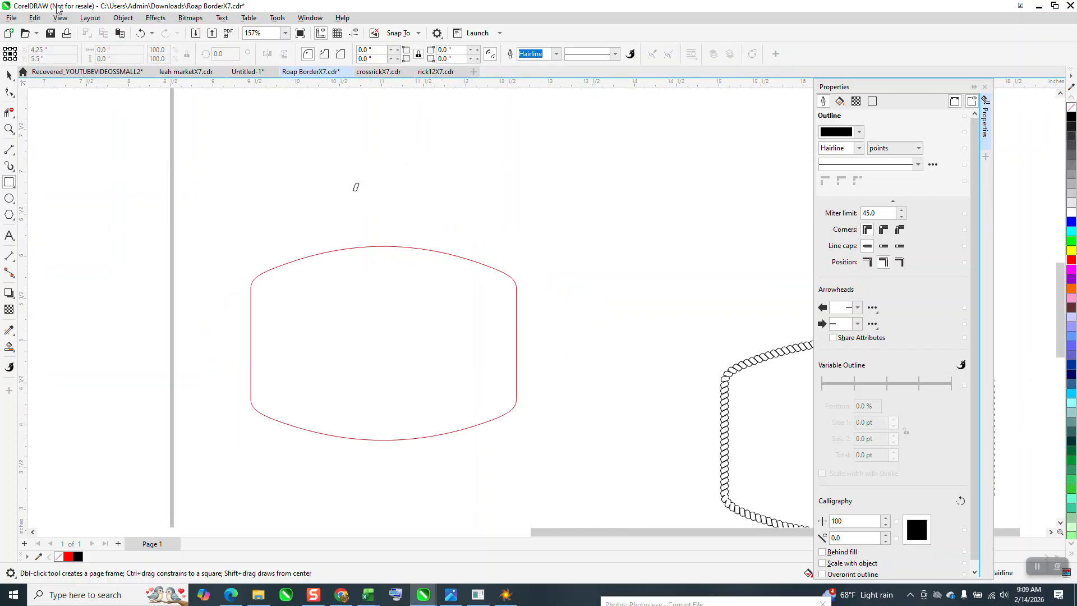
click(141, 33)
Step: Close the object properties and move the small rope segment to the left end of the long rectangle
scroll(449, 202, down, 3)
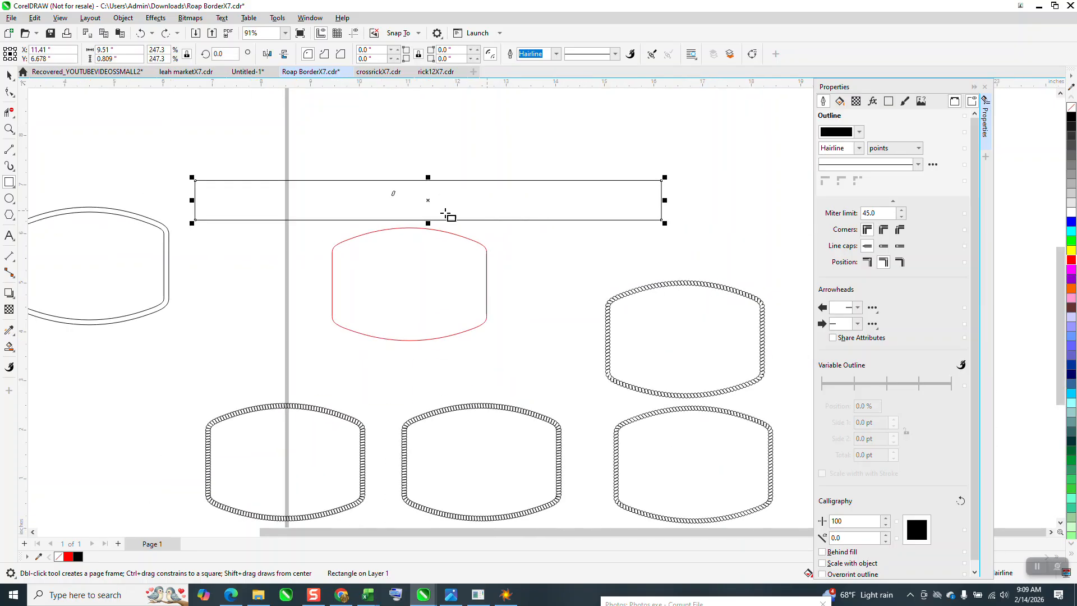
click(8, 128)
drag(365, 189, 422, 222)
click(13, 79)
scroll(611, 294, down, 5)
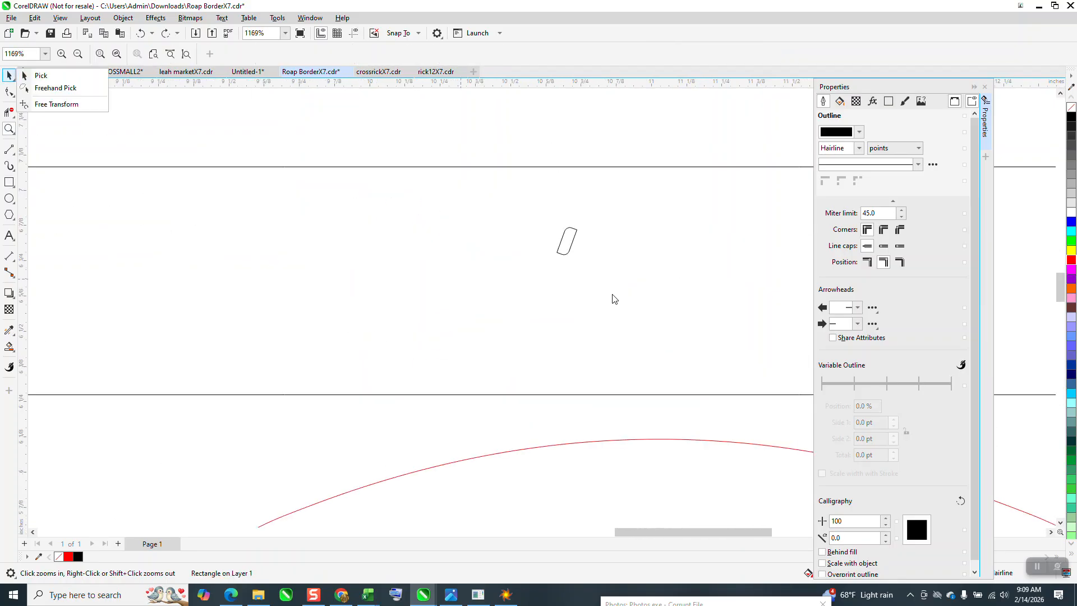
click(985, 87)
click(7, 77)
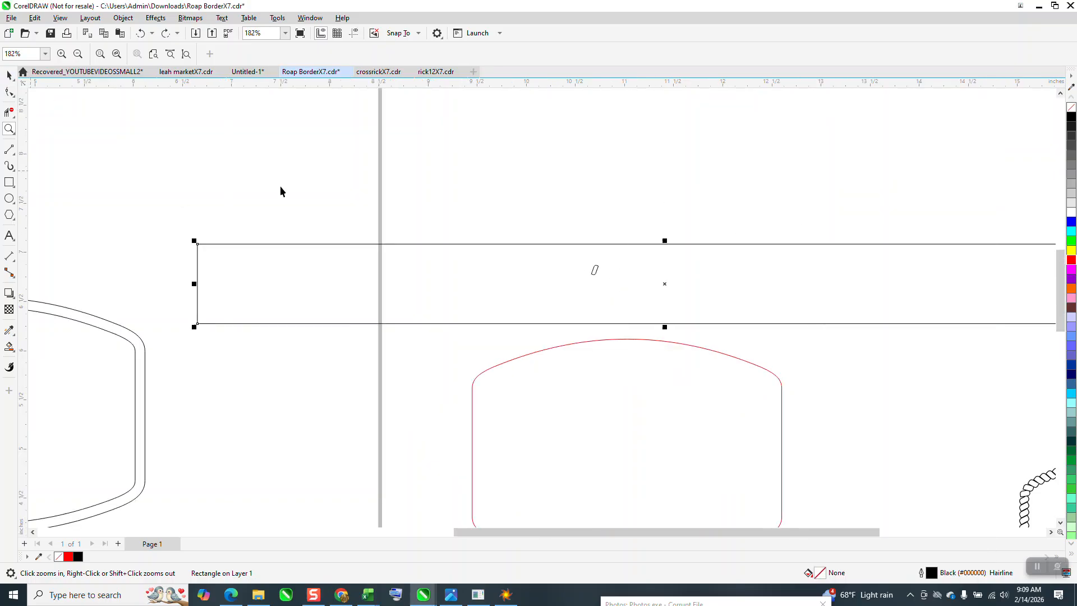
drag(575, 240, 262, 303)
Step: Line up the rope segment's lower-left corner with the long rectangle's left edge
click(9, 129)
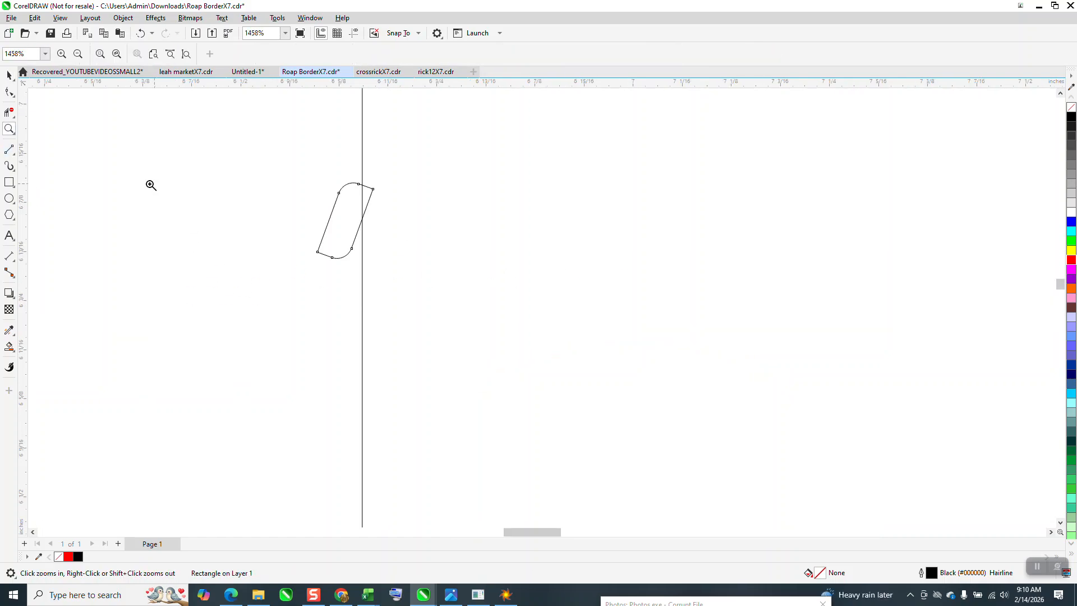
click(9, 75)
click(350, 224)
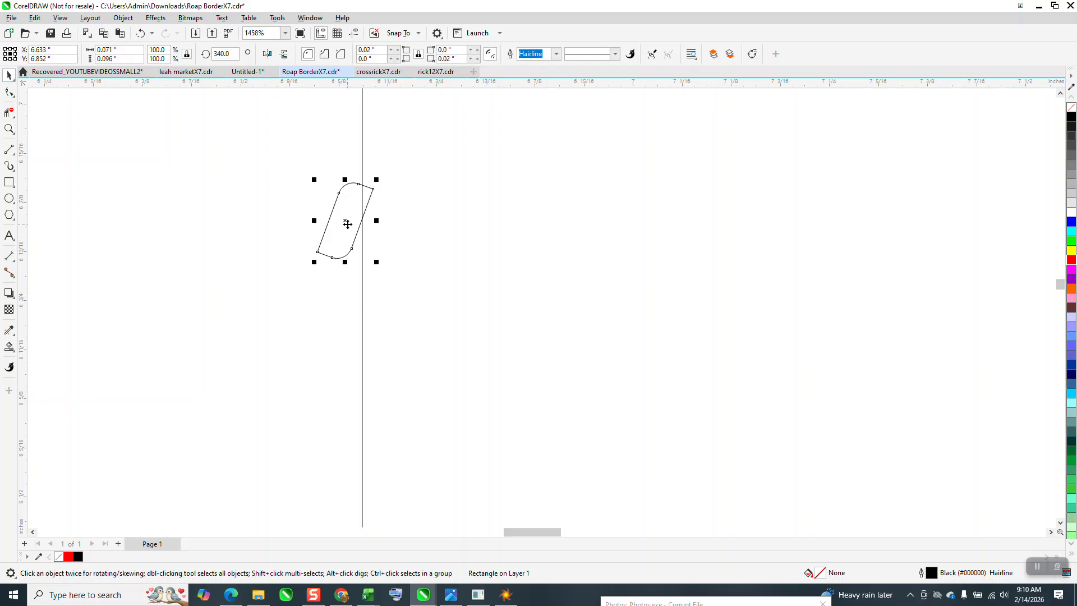
drag(349, 225, 394, 227)
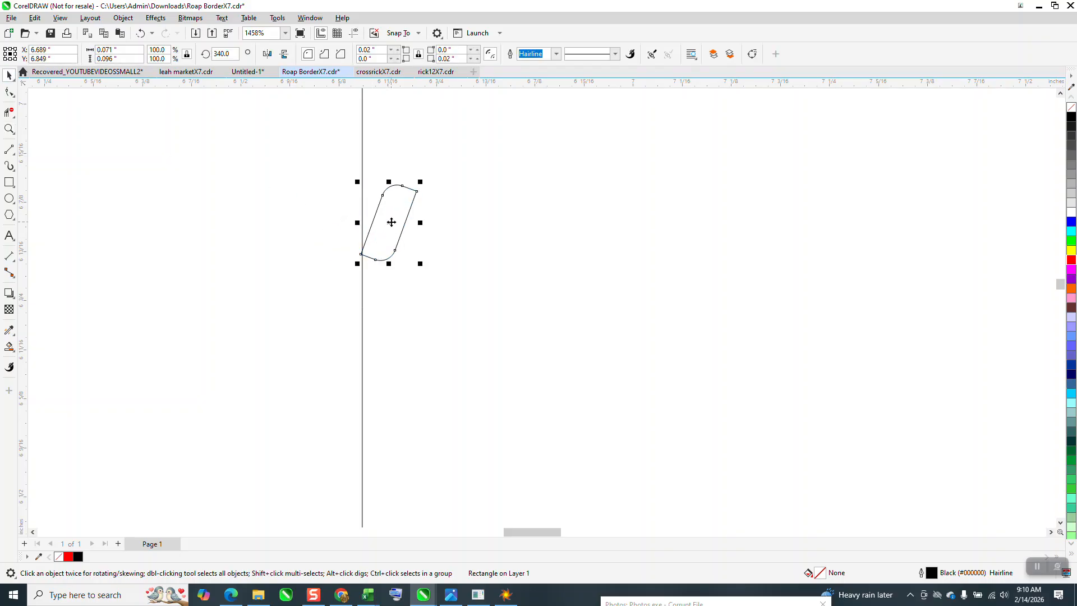
Step: Place a copy of the rope segment directly against the right side of the original
click(9, 129)
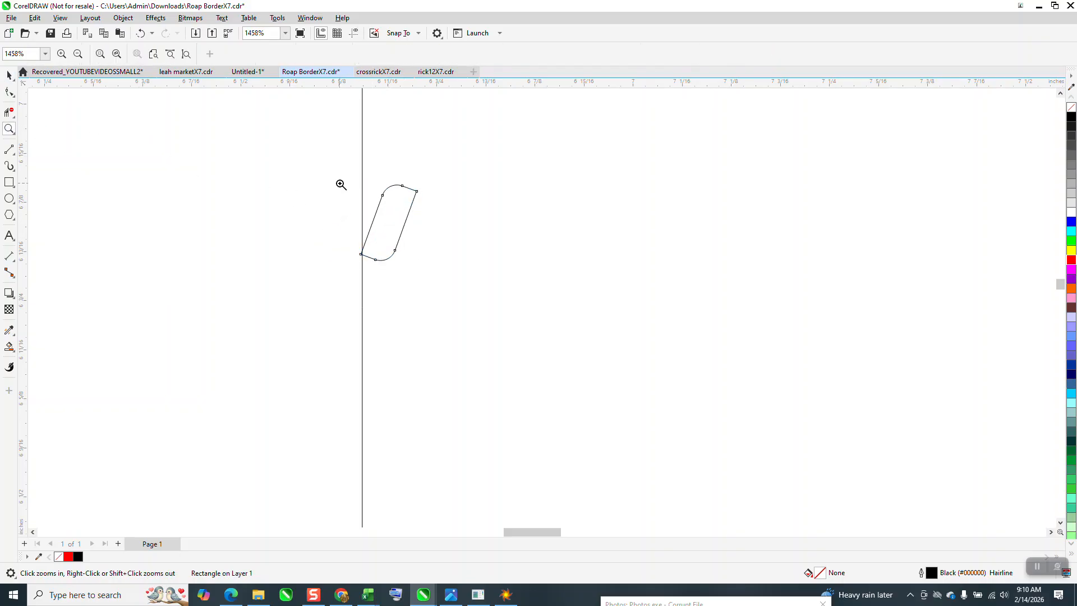
drag(343, 174, 518, 284)
key(space)
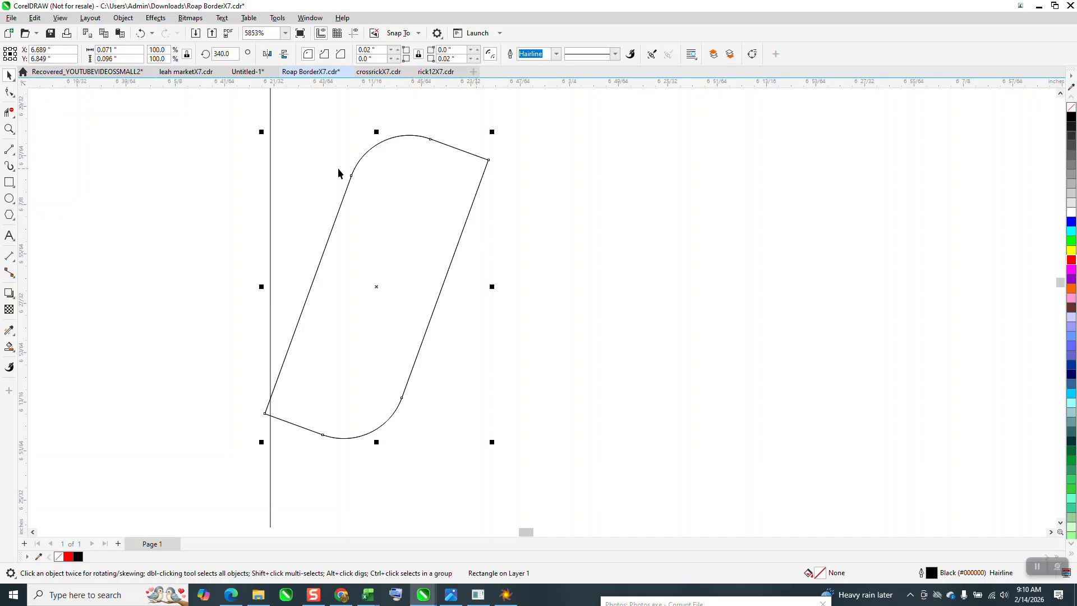
drag(351, 176, 483, 193)
Step: Repeat the duplication to build a continuous row of rope segments along most of the long rectangle
scroll(392, 240, down, 3)
scroll(291, 249, down, 8)
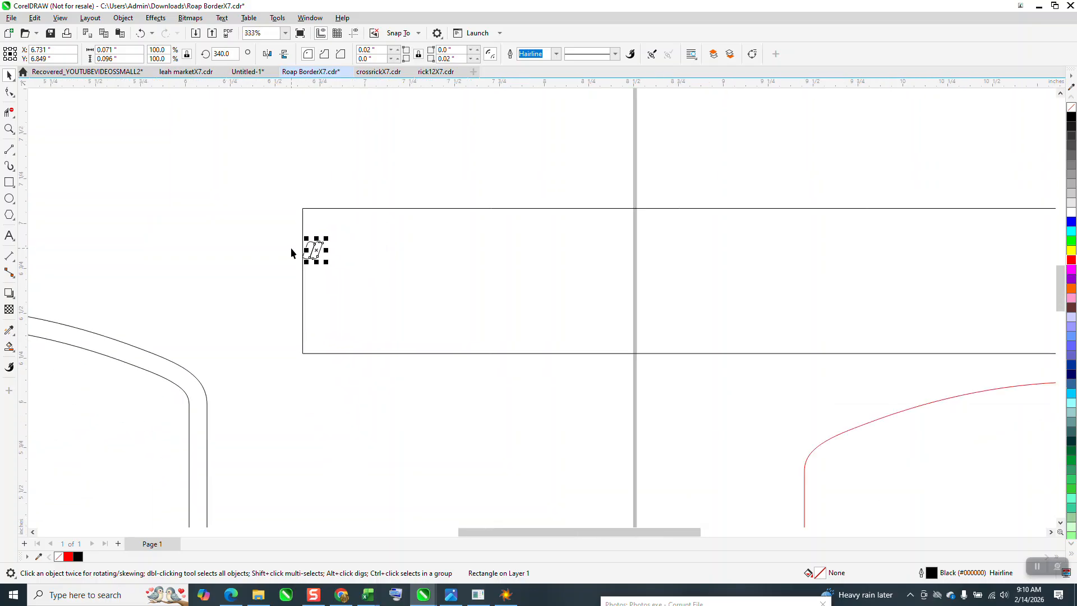
key(ctrl+r)
key(ctrl+r)
key(ctrl+r)
key(ctrl+r)
key(ctrl+r)
key(ctrl+r)
key(ctrl+r)
key(ctrl+r)
key(ctrl+r)
key(ctrl+r)
key(ctrl+r)
key(ctrl+r)
key(ctrl+r)
key(ctrl+r)
key(ctrl+r)
key(ctrl+r)
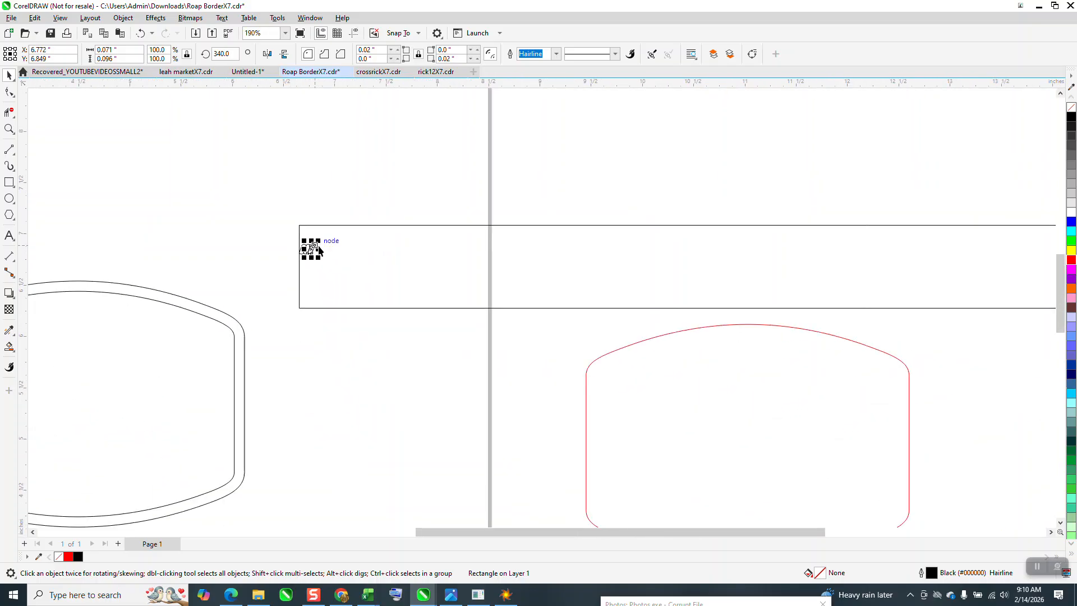
key(ctrl+r)
key(ctrl+r)
key(ctrl+r)
key(ctrl+r)
key(ctrl+r)
key(ctrl+r)
key(ctrl+r)
key(ctrl+r)
key(ctrl+r)
key(ctrl+r)
key(ctrl+r)
key(ctrl+r)
key(ctrl+r)
key(ctrl+r)
key(ctrl+r)
key(ctrl+r)
key(ctrl+r)
key(ctrl+r)
key(ctrl+r)
key(ctrl+r)
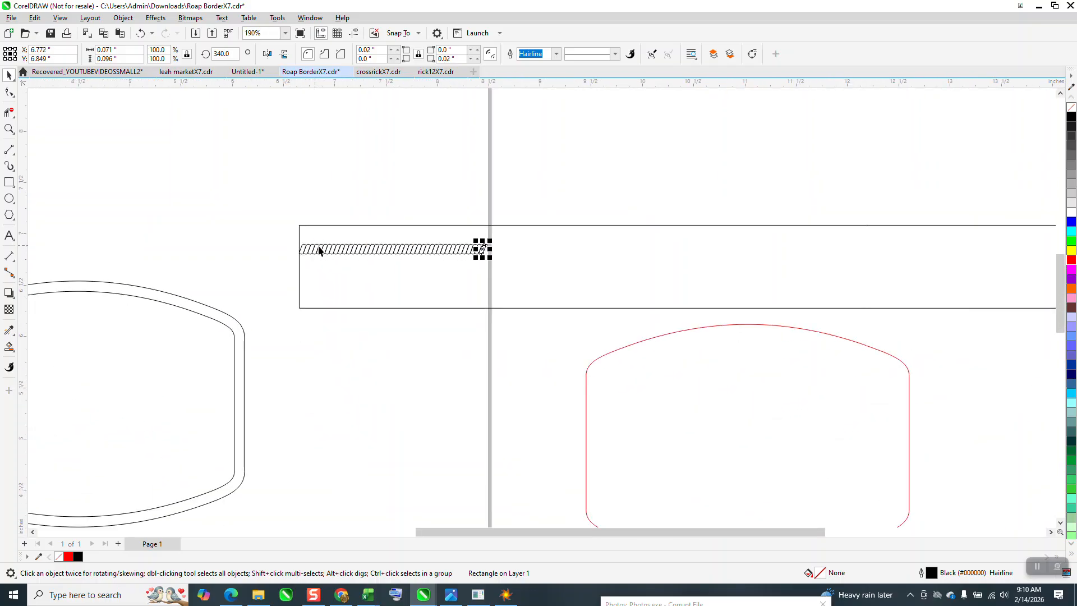
key(ctrl+r)
key(ctrl+r)
key(ctrl+r)
key(ctrl+r)
key(ctrl+r)
key(ctrl+r)
key(ctrl+r)
key(ctrl+r)
key(ctrl+r)
key(ctrl+r)
key(ctrl+r)
key(ctrl+r)
key(ctrl+r)
key(ctrl+r)
key(ctrl+r)
key(ctrl+r)
key(ctrl+r)
key(ctrl+r)
key(ctrl+r)
key(ctrl+r)
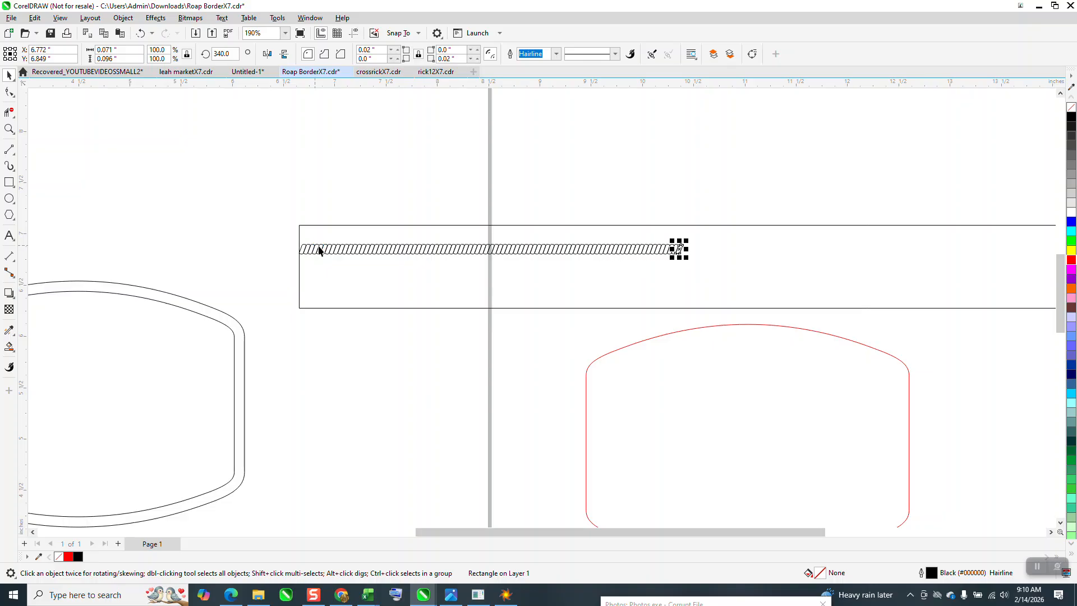
key(ctrl+r)
key(ctrl+r)
key(ctrl+r)
key(ctrl+r)
key(ctrl+r)
key(ctrl+r)
key(ctrl+r)
key(ctrl+r)
key(ctrl+r)
key(ctrl+r)
key(ctrl+r)
key(ctrl+r)
key(ctrl+r)
key(ctrl+r)
key(ctrl+r)
key(ctrl+r)
key(ctrl+r)
key(ctrl+r)
key(ctrl+r)
key(ctrl+r)
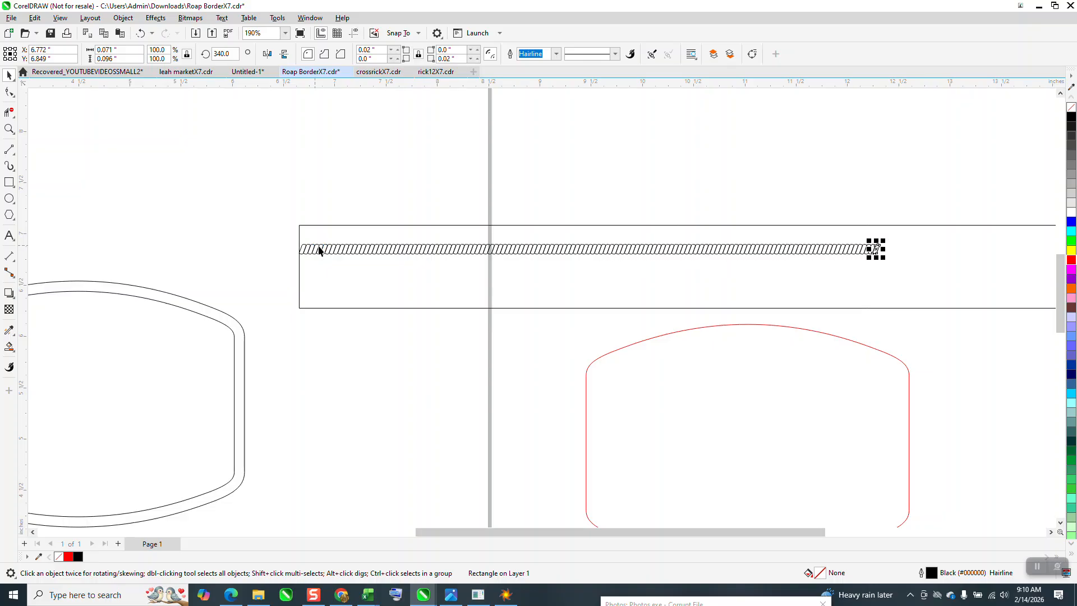
key(ctrl+r)
key(ctrl+r)
key(ctrl+r)
key(ctrl+r)
key(ctrl+r)
key(ctrl+r)
key(ctrl+r)
key(ctrl+r)
key(ctrl+r)
key(ctrl+r)
key(ctrl+r)
key(ctrl+r)
key(ctrl+r)
key(ctrl+r)
key(ctrl+r)
key(ctrl+r)
key(ctrl+r)
key(ctrl+r)
key(ctrl+r)
key(ctrl+r)
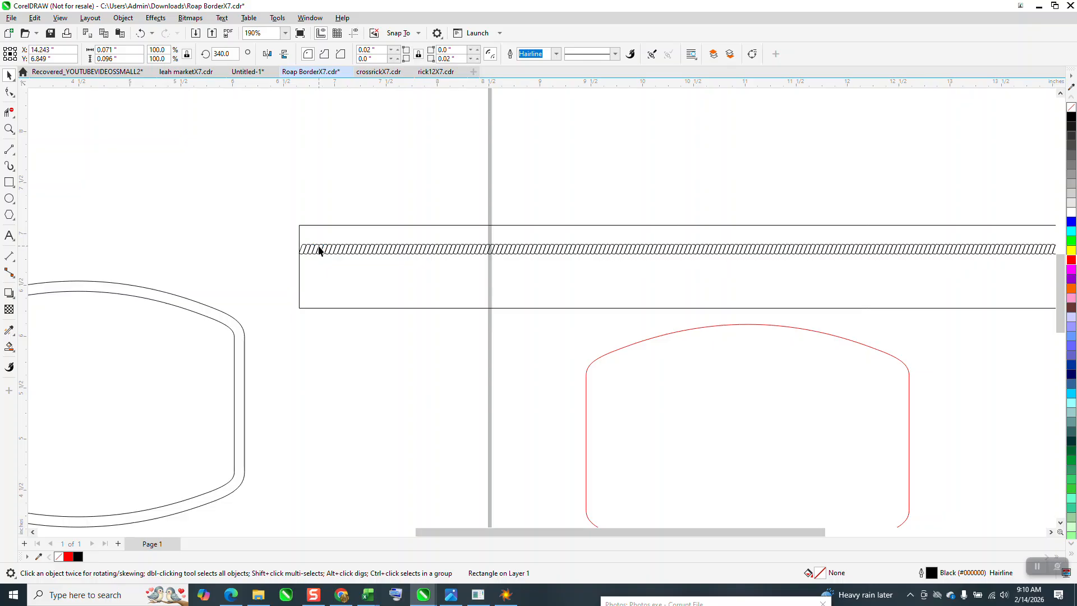
Step: Try to place a copy of the last rope segment against the row's right end, and delete the misplaced copy
scroll(370, 247, down, 3)
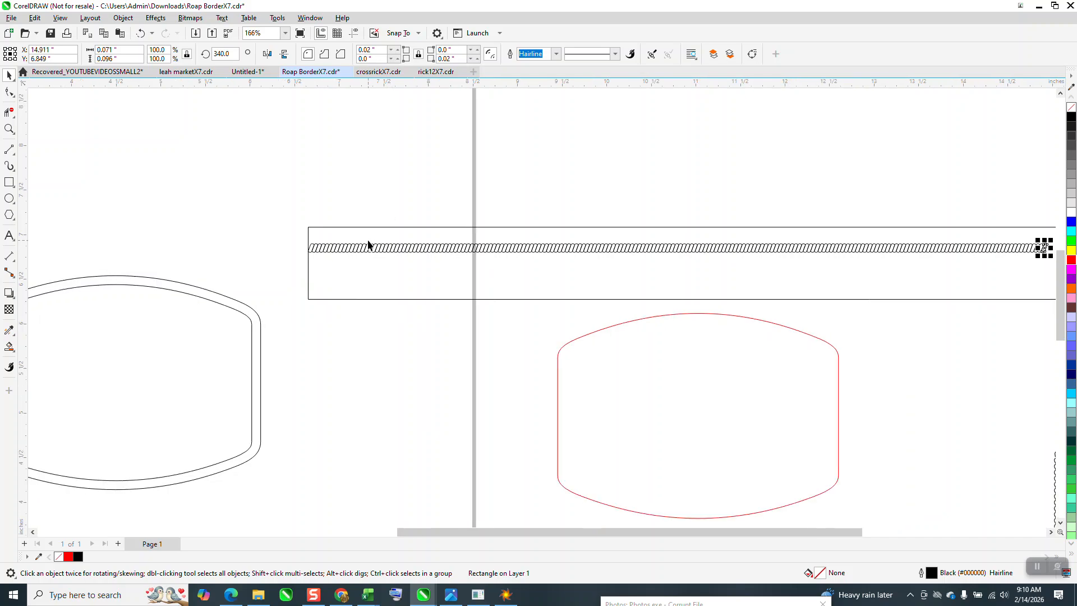
click(9, 130)
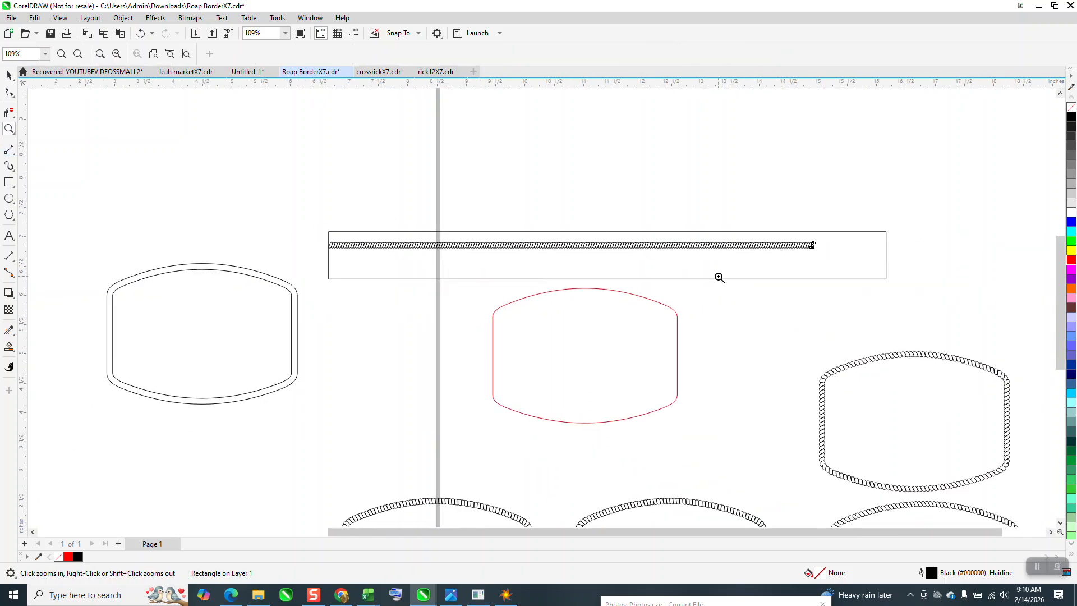
drag(817, 243, 868, 279)
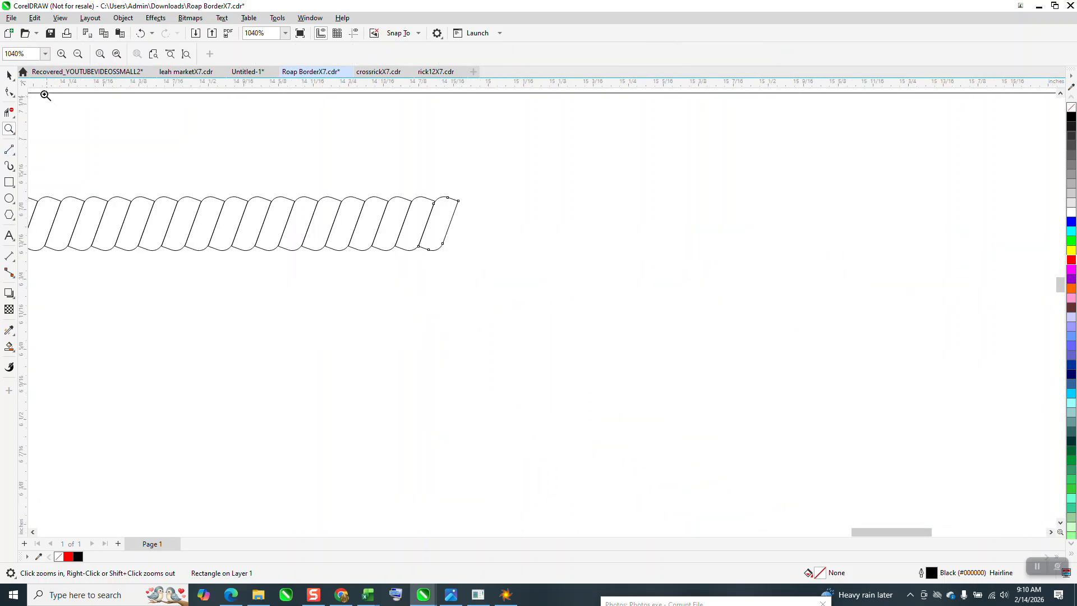
click(9, 74)
key(ctrl+d)
click(413, 166)
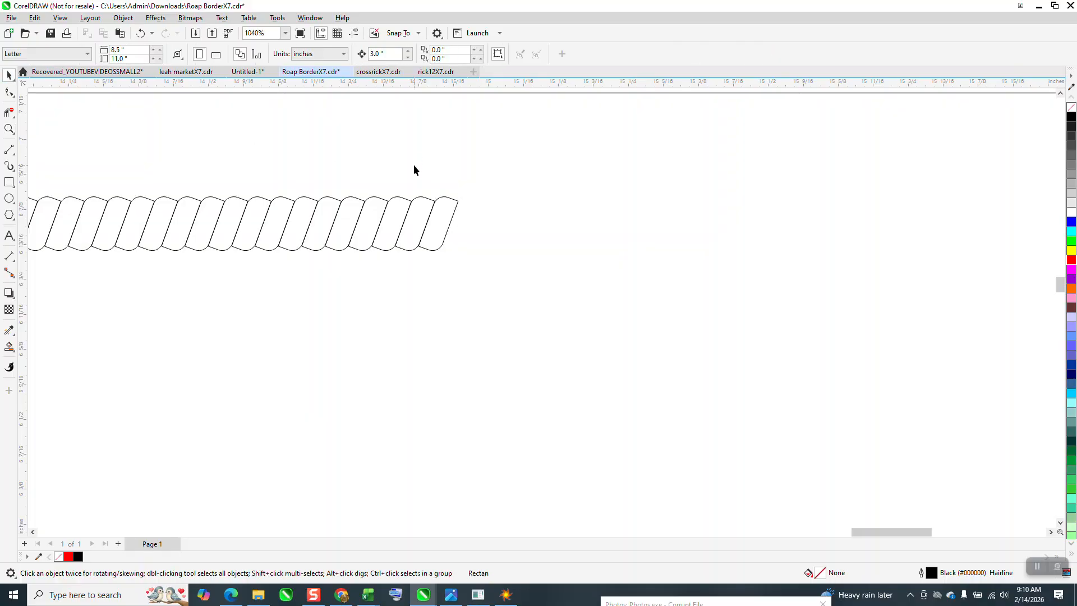
click(450, 224)
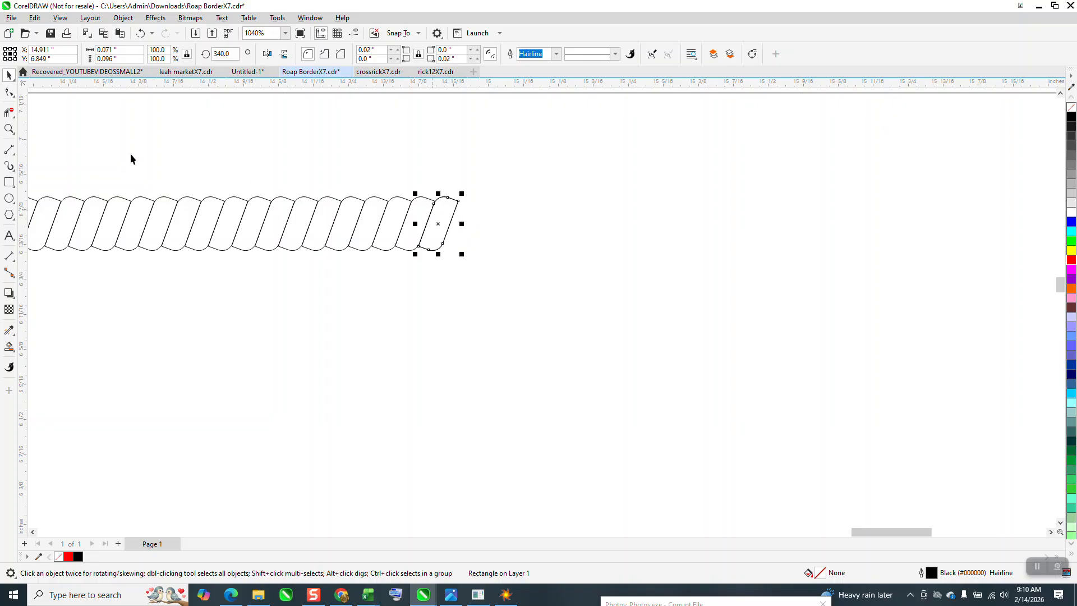
click(10, 128)
drag(546, 315, 547, 315)
click(10, 75)
click(498, 219)
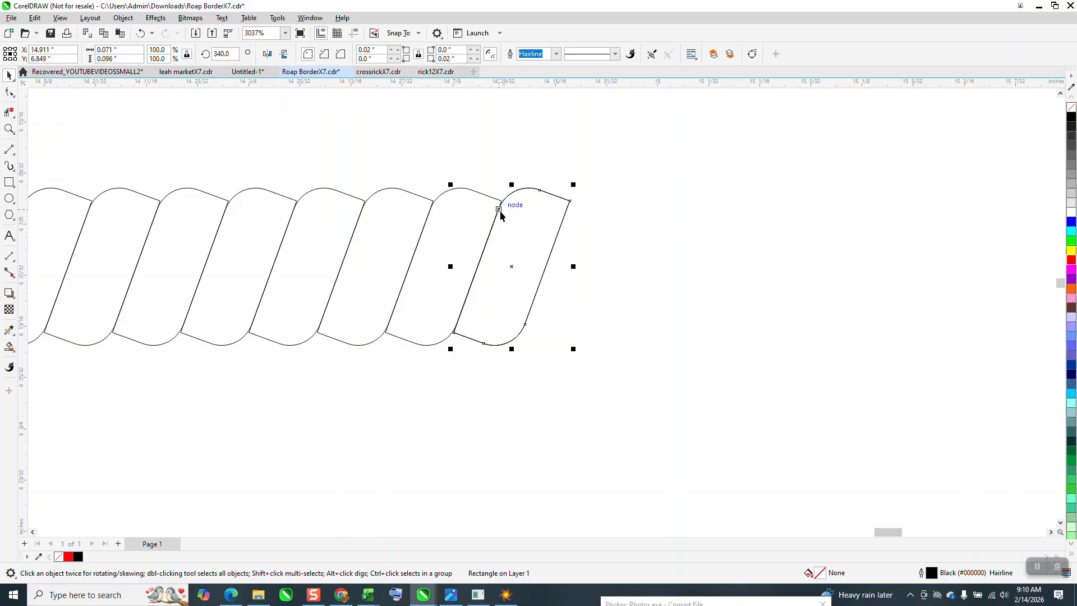
click(507, 216)
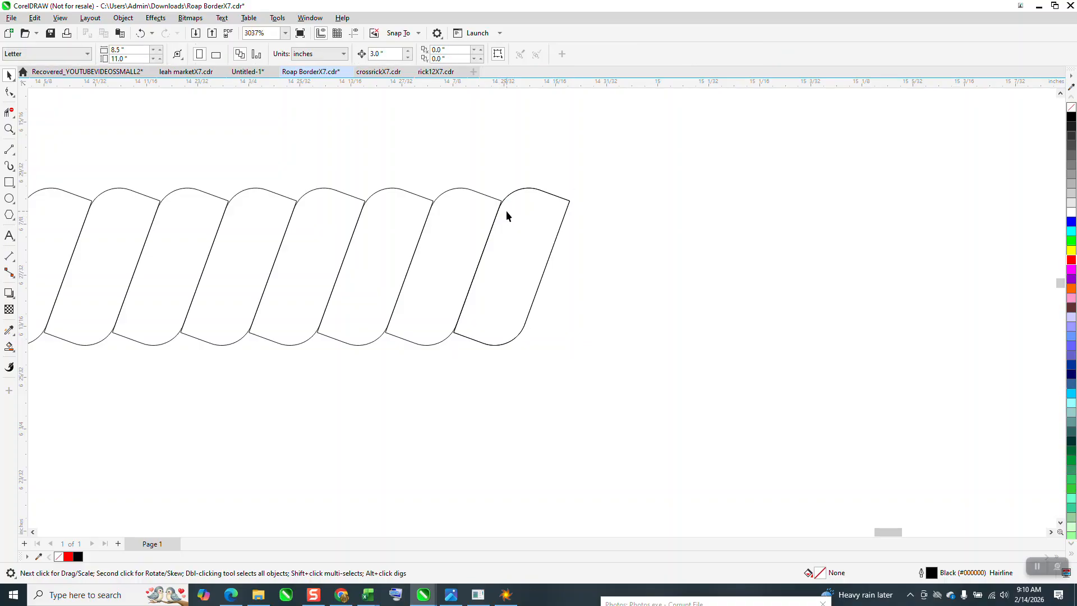
click(497, 218)
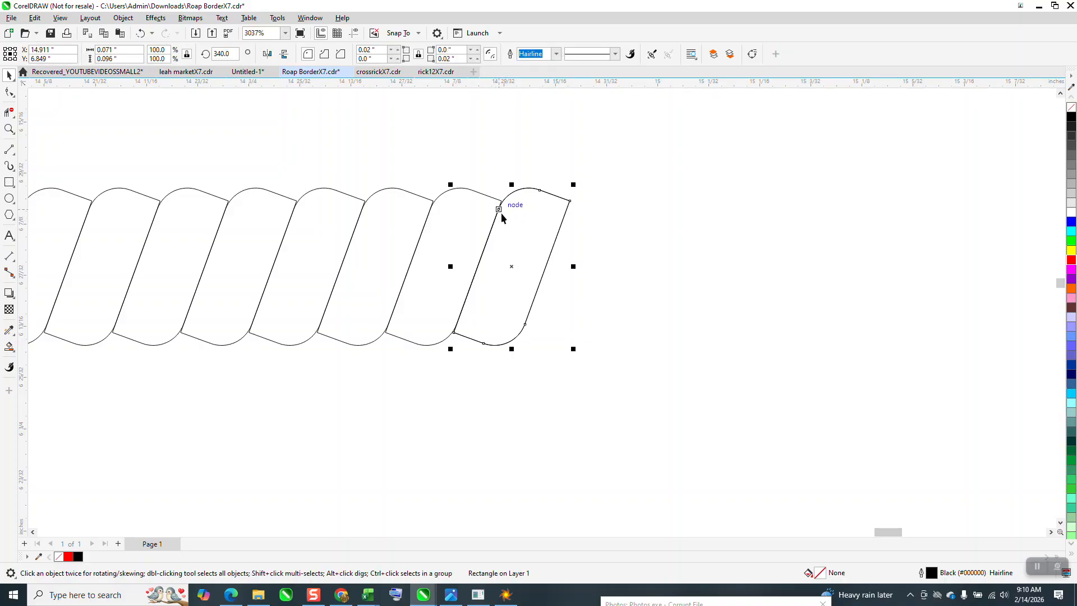
drag(508, 213, 568, 213)
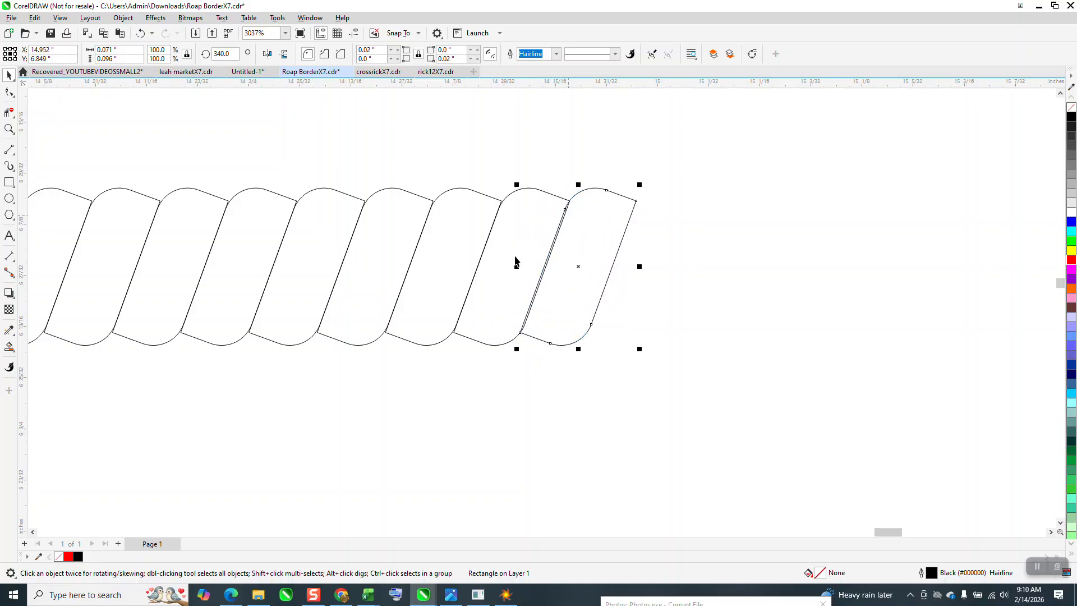
key(Delete)
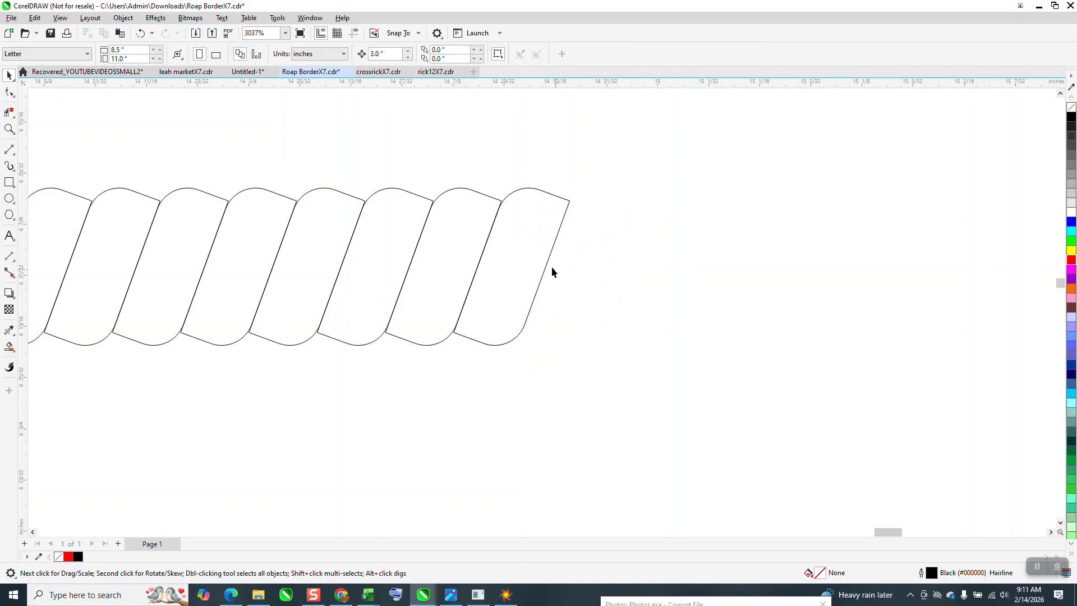
Step: Place a vertical guideline on the long rectangle's right edge and show the guidelines
click(539, 262)
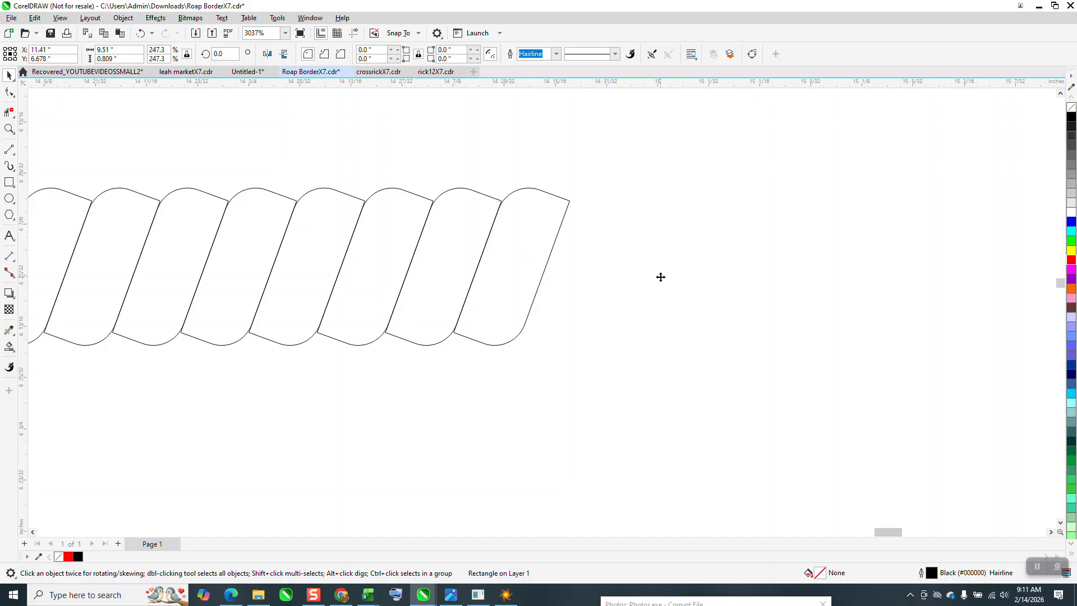
scroll(626, 280, down, 4)
click(632, 190)
click(611, 263)
drag(582, 189, 624, 293)
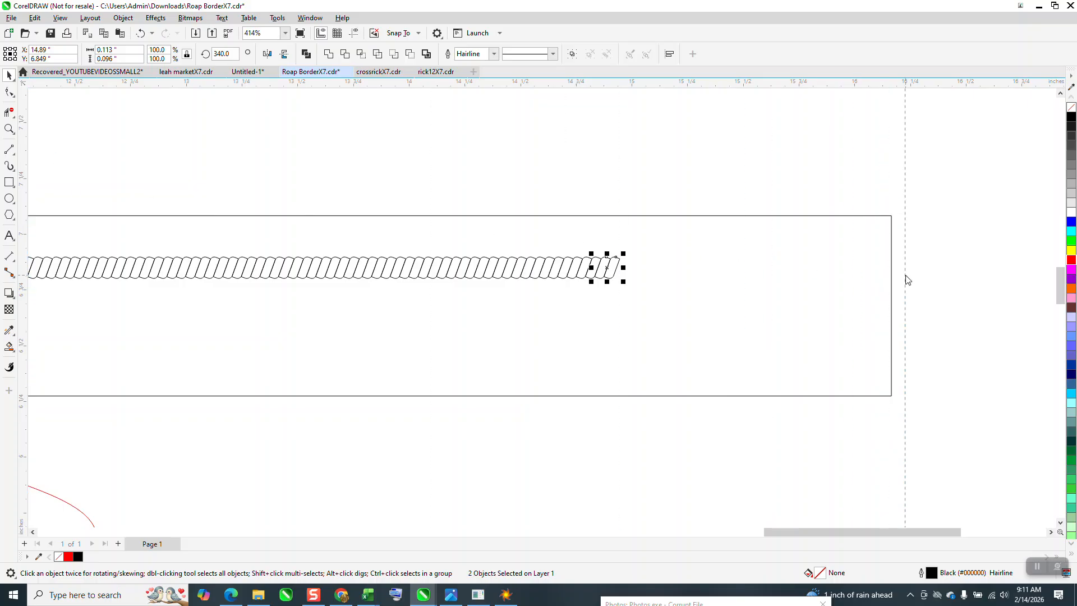
drag(895, 280, 890, 278)
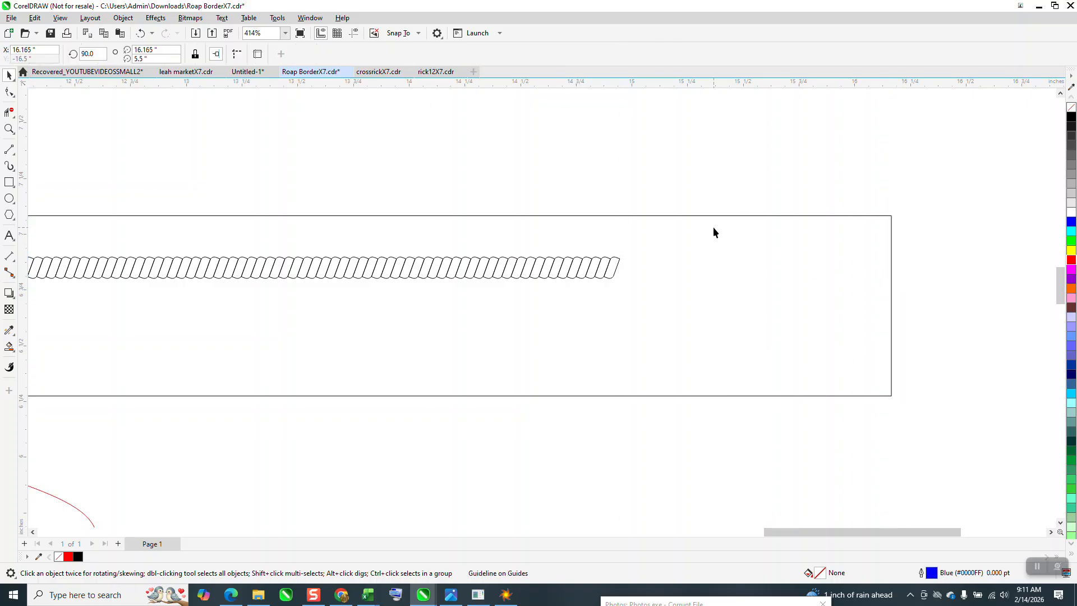
click(354, 33)
Step: Delete the long rectangle around the rope row
click(688, 221)
click(697, 219)
key(Delete)
Step: Try again to copy the end rope segment onto the end of the row, and remove the misaligned copy
click(621, 259)
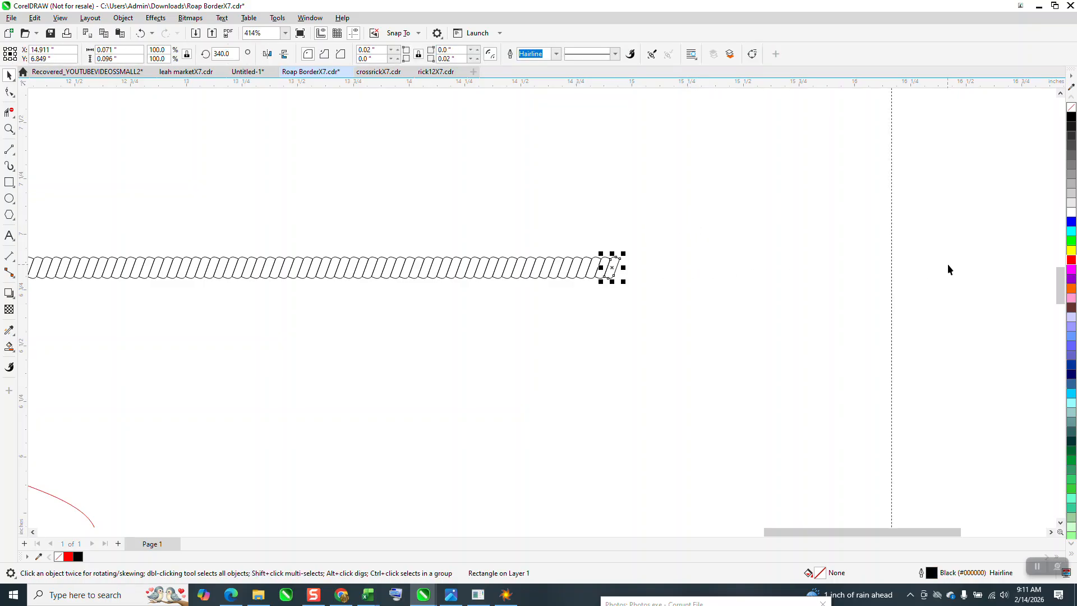
click(9, 129)
drag(504, 221, 843, 351)
click(8, 76)
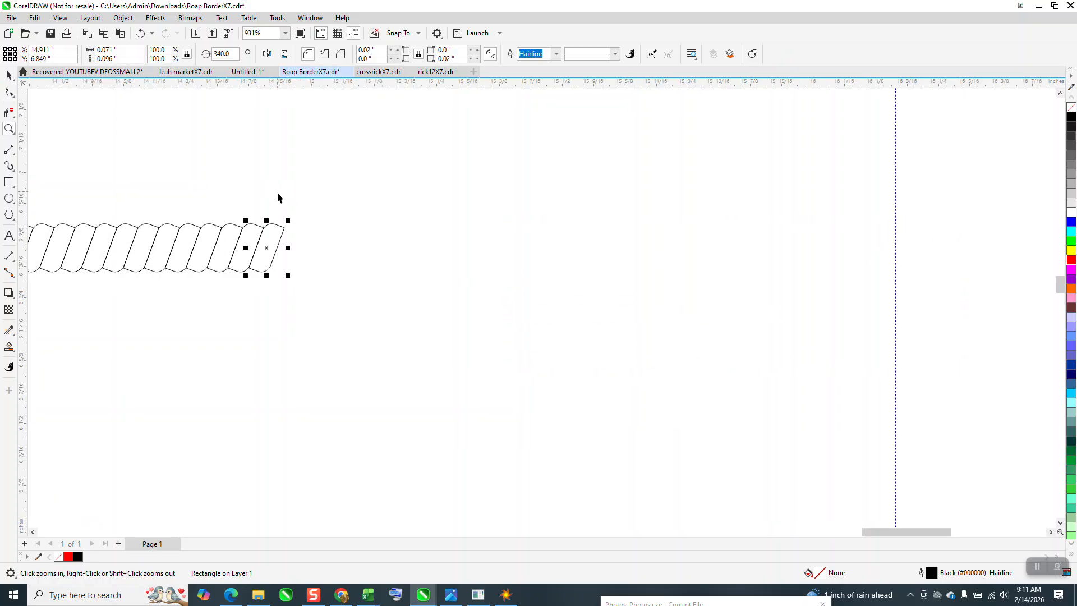
click(275, 238)
click(279, 235)
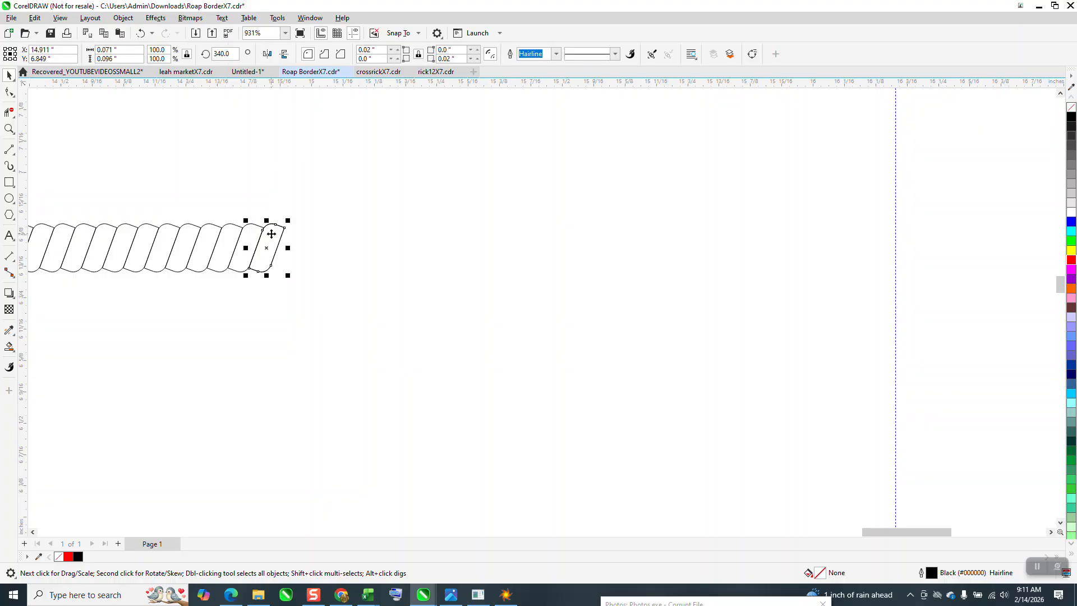
drag(263, 228, 298, 232)
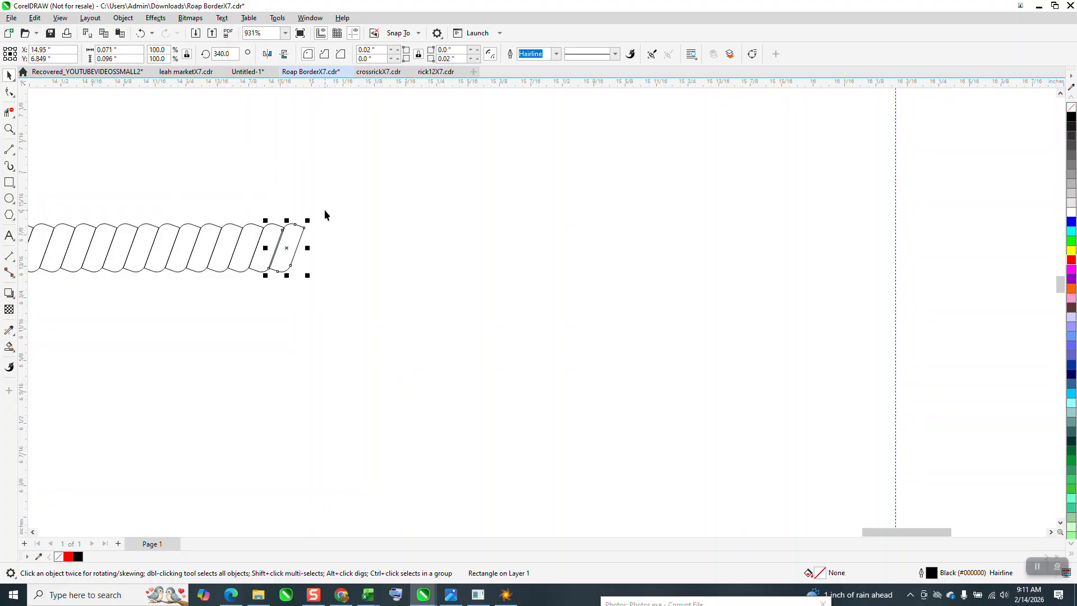
key(Delete)
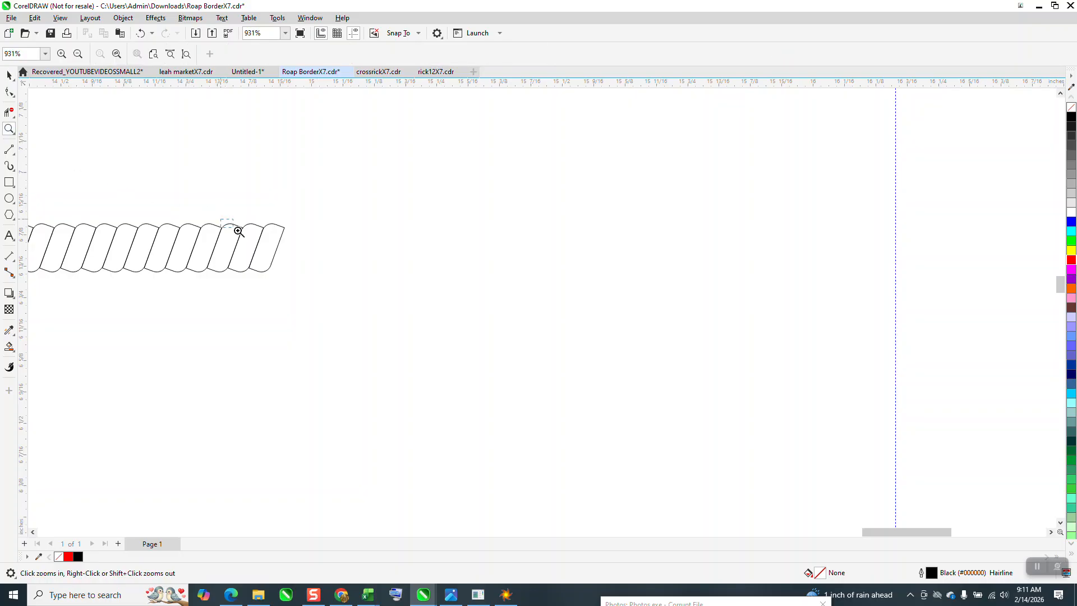
Step: Try to extend the row with a copy of its final segment, and delete the overlapping copy
drag(238, 232, 351, 288)
key(space)
click(390, 235)
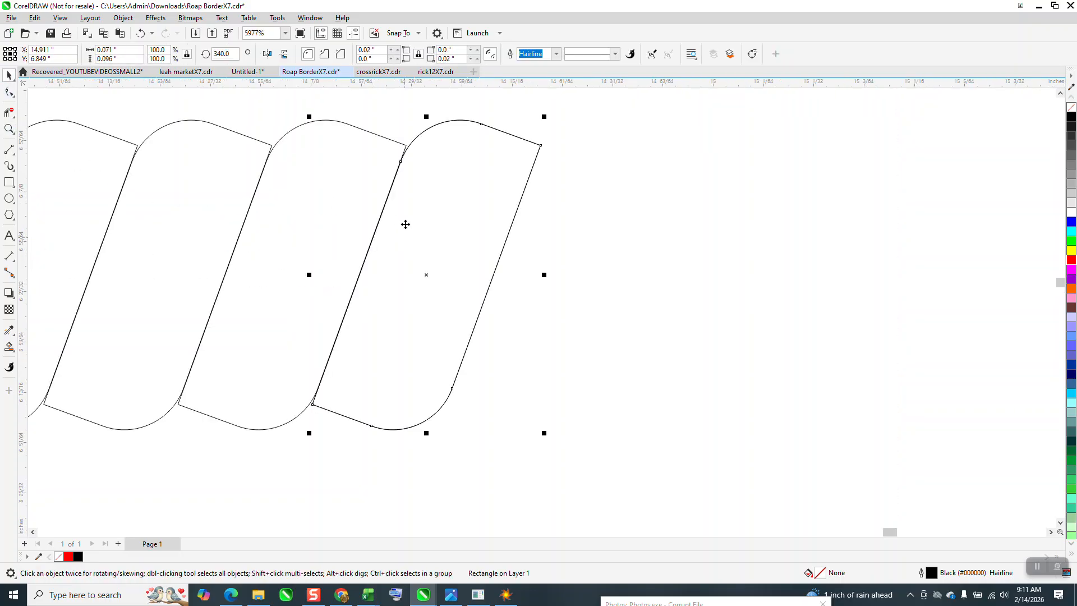
click(404, 212)
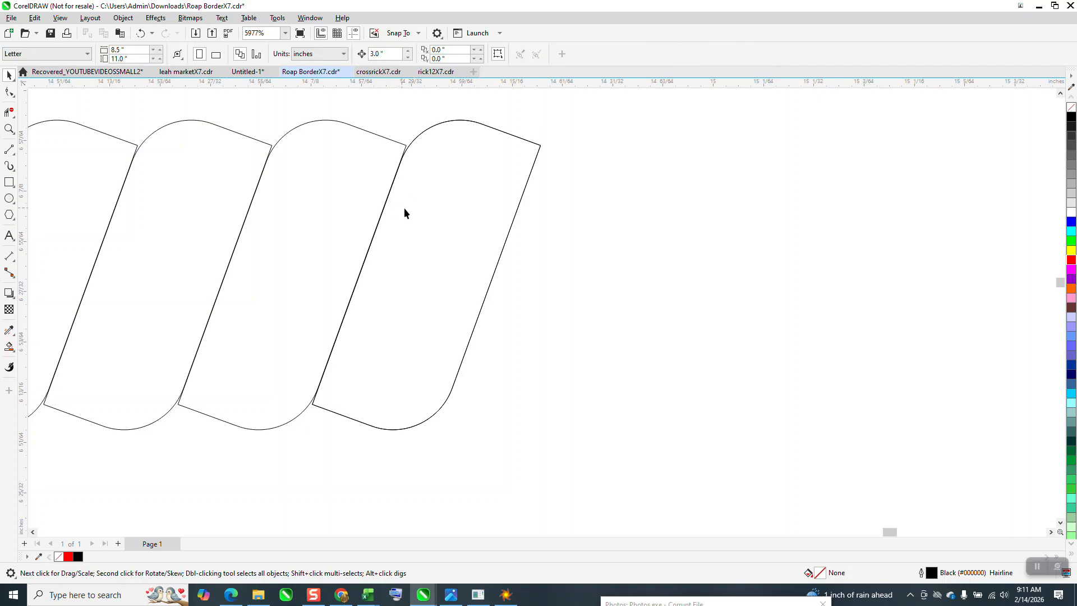
drag(413, 218, 449, 221)
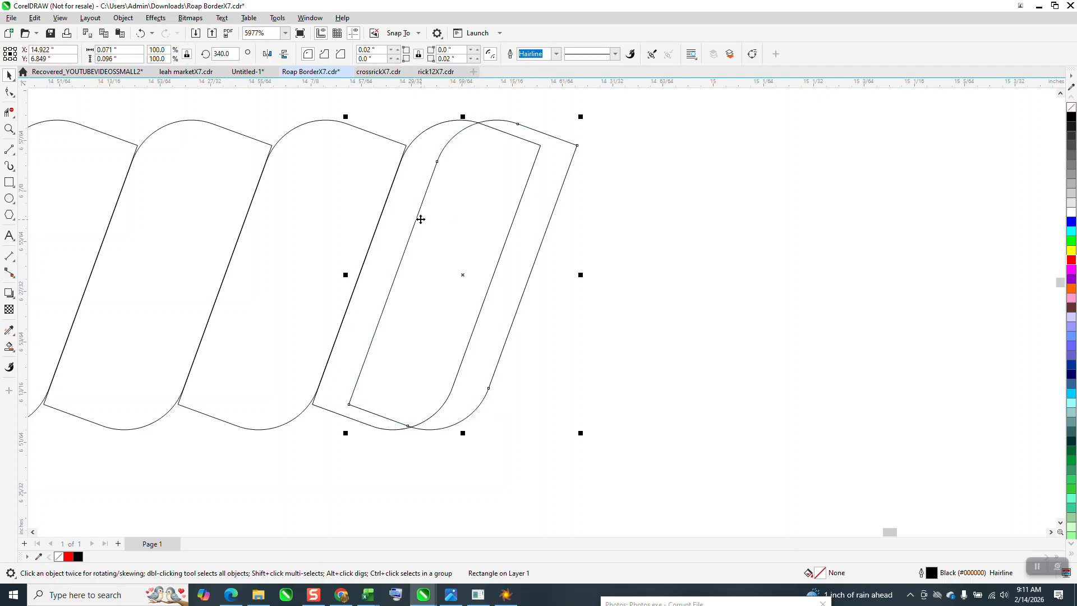
key(Escape)
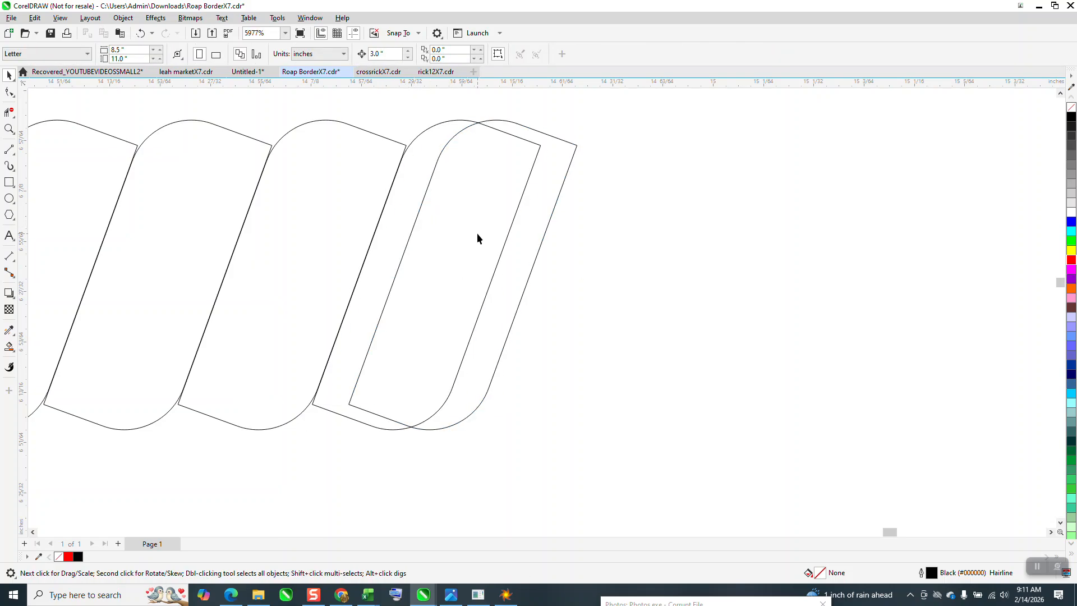
click(528, 235)
key(Delete)
Step: Place a copy of the last rope segment directly against its right side and repeat the duplication twice
click(447, 220)
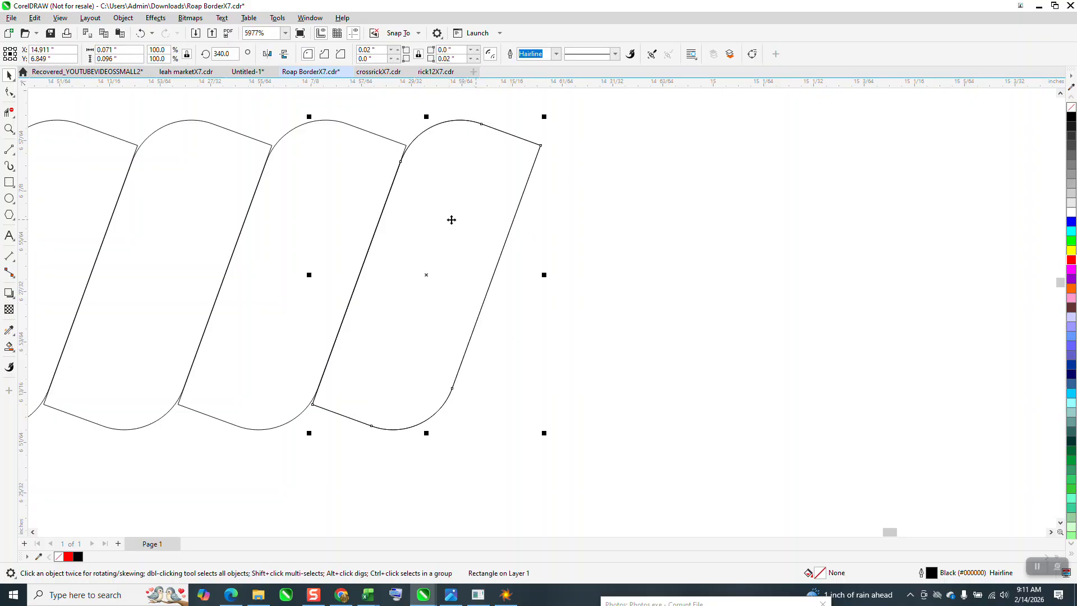
drag(343, 305, 481, 330)
key(ctrl+r)
key(ctrl+r)
scroll(493, 325, down, 1)
scroll(487, 325, down, 4)
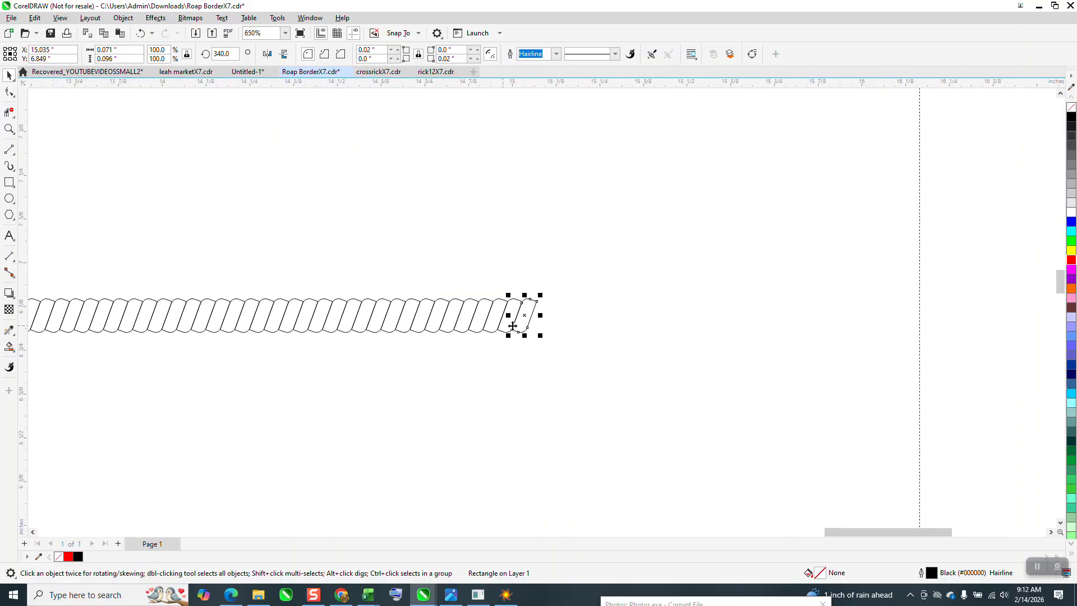
Step: Repeat the segment duplication until the rope row reaches the right vertical guideline
key(ctrl+r)
key(ctrl+r)
key(ctrl+r)
key(ctrl+r)
key(ctrl+r)
key(ctrl+r)
key(ctrl+r)
key(ctrl+r)
key(ctrl+r)
key(ctrl+r)
key(ctrl+r)
key(ctrl+r)
key(ctrl+r)
key(ctrl+r)
key(ctrl+r)
key(ctrl+r)
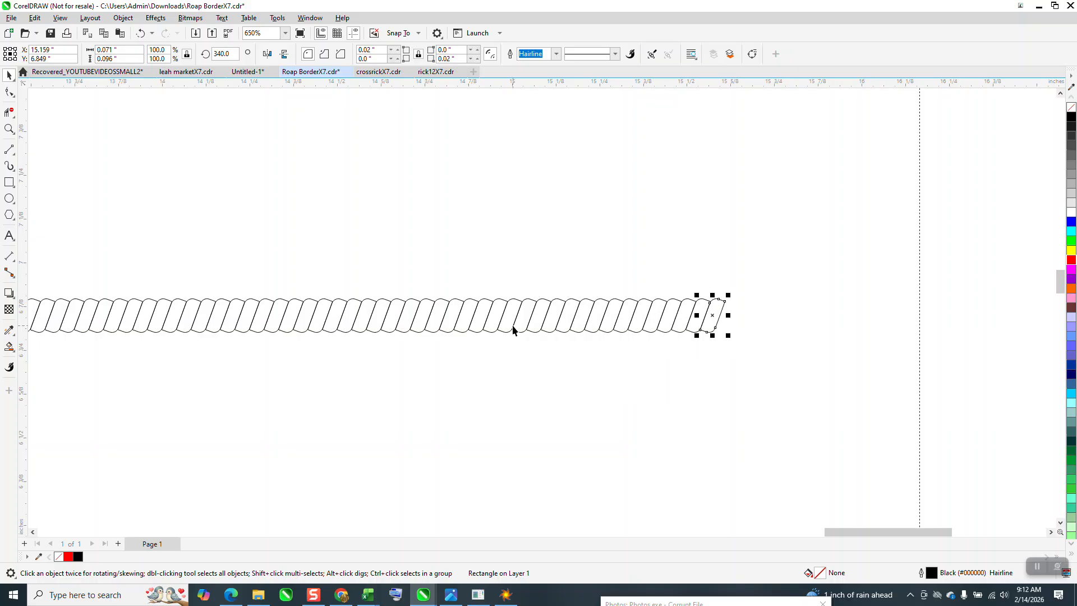
key(ctrl+r)
key(ctrl+r)
key(ctrl+r)
key(ctrl+r)
key(ctrl+r)
key(ctrl+r)
key(ctrl+r)
key(ctrl+r)
key(ctrl+r)
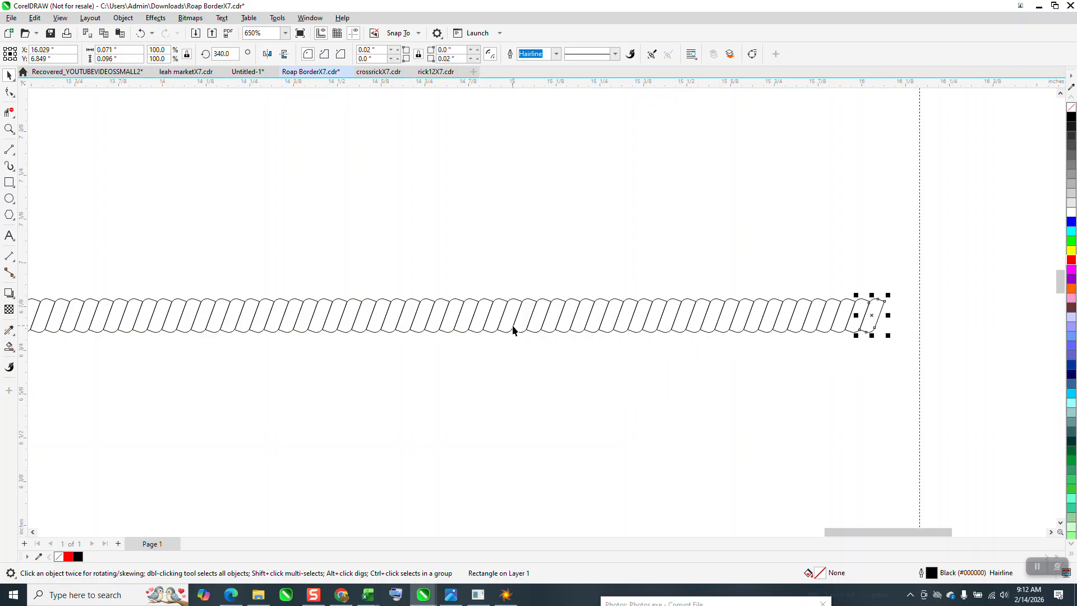
key(ctrl+r)
key(ctrl+r)
click(512, 328)
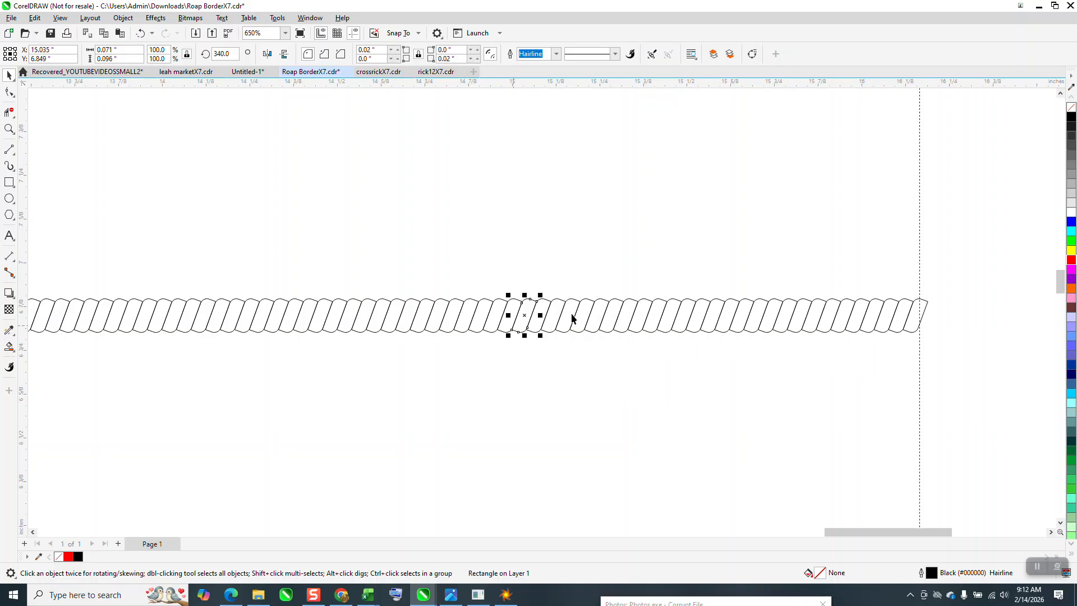
Step: Group all the rope segments in the row, and move the group and the red outline into the empty area above
scroll(693, 314, down, 1)
scroll(693, 314, down, 2)
scroll(351, 277, down, 3)
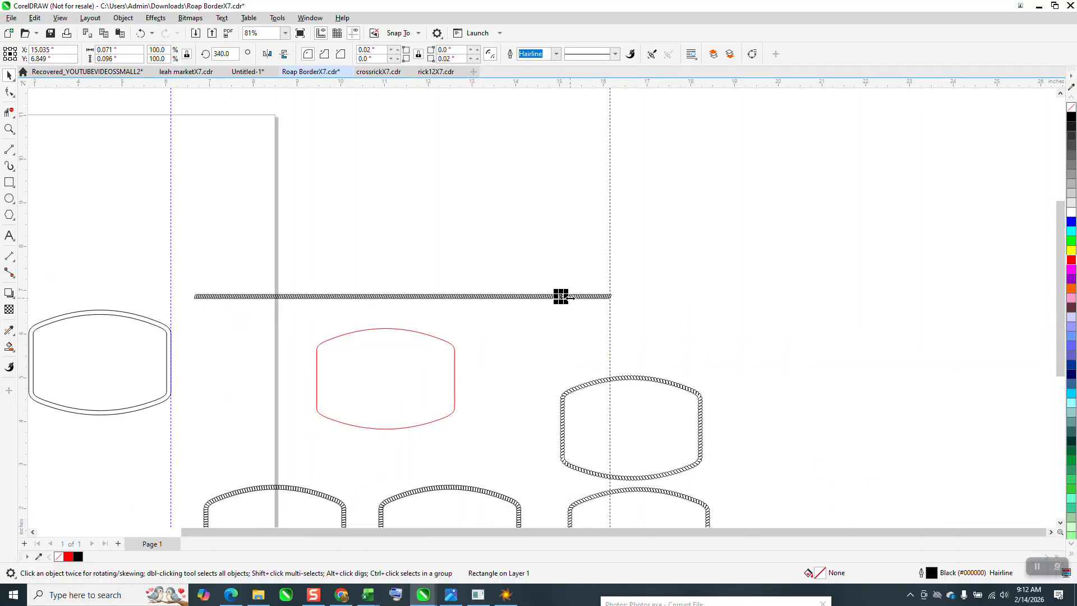
drag(238, 282, 367, 308)
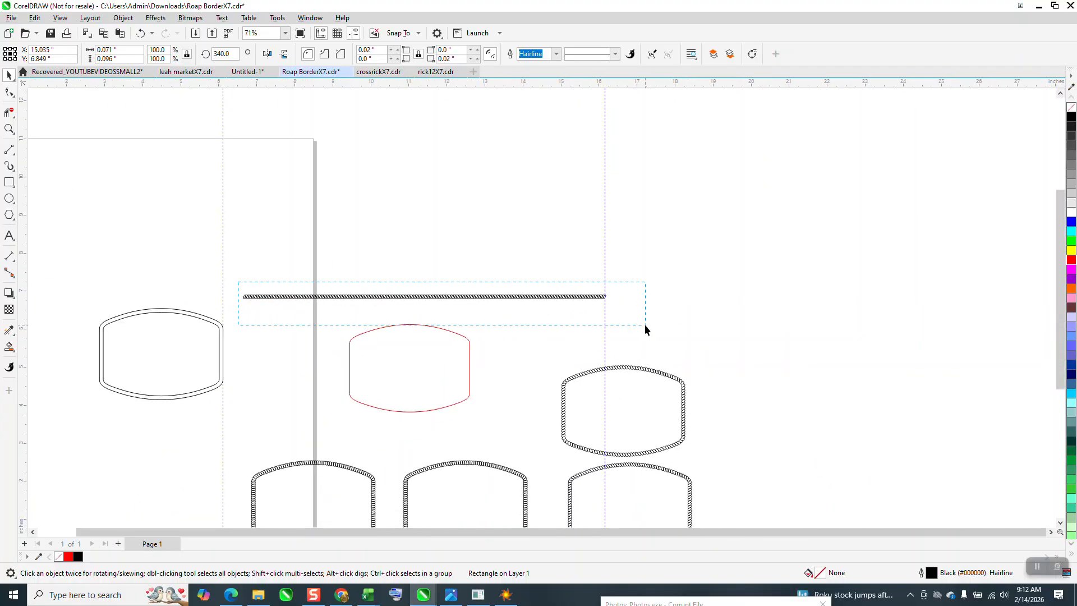
drag(644, 324, 647, 325)
key(ctrl+g)
drag(470, 346, 703, 215)
drag(581, 299, 679, 152)
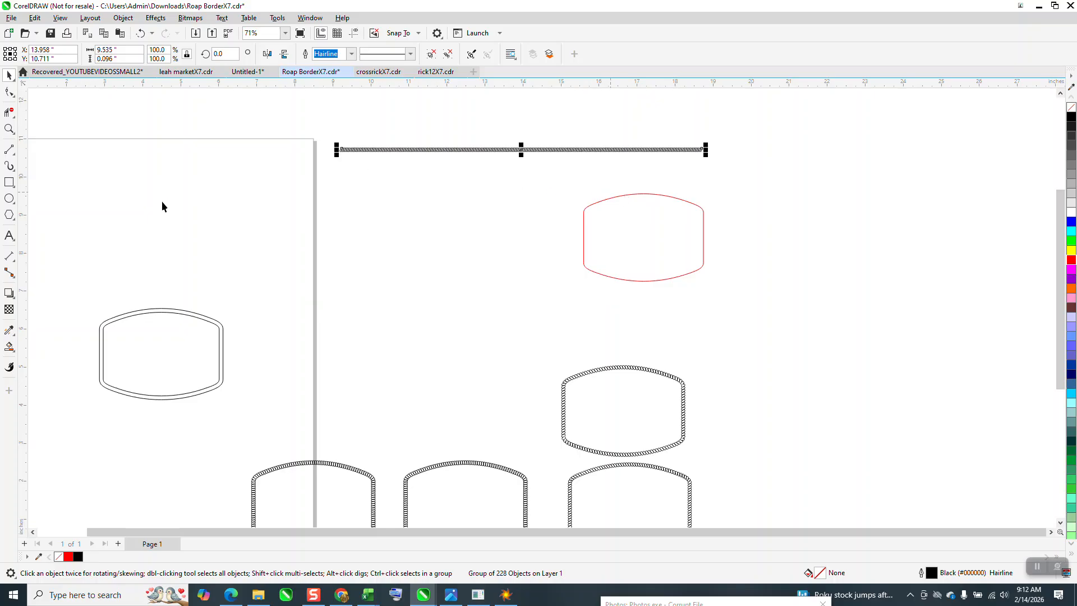
Step: Save the selected rope row as an Artistic Media brush named rope2026C
click(11, 167)
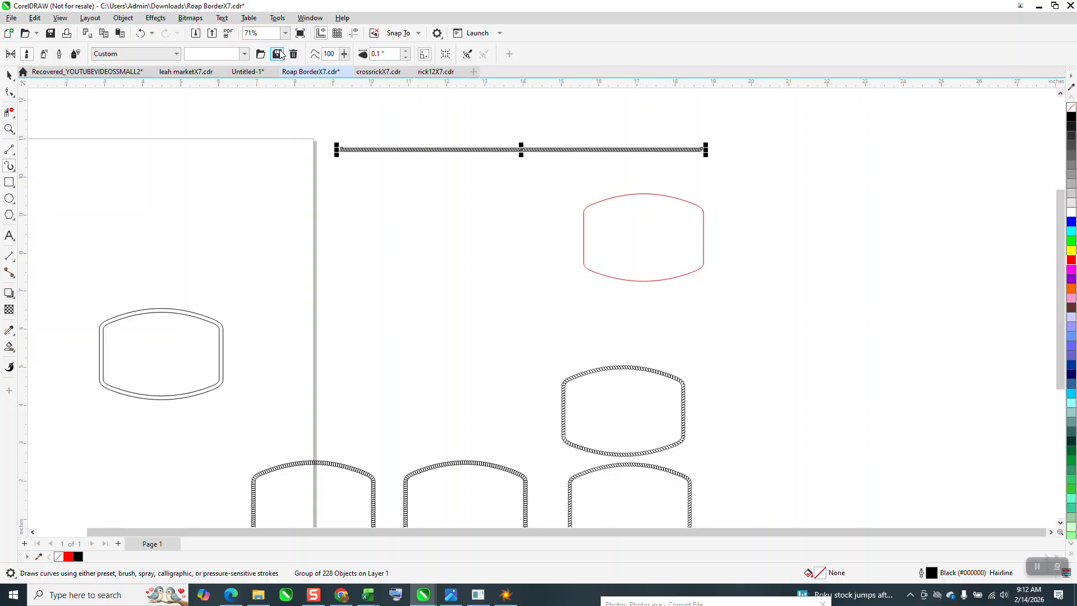
click(277, 53)
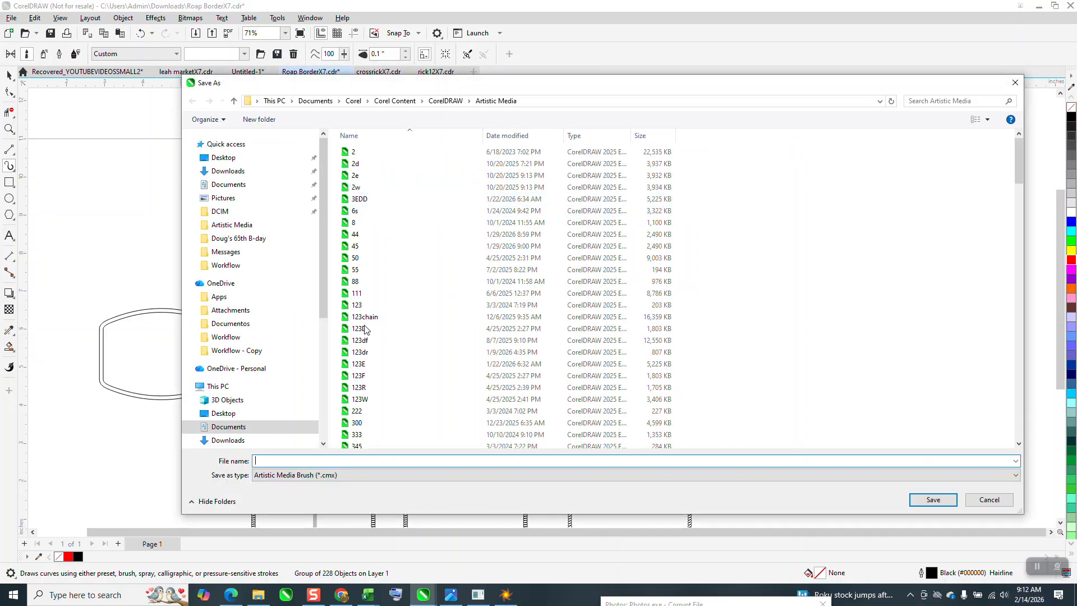
text(ro)
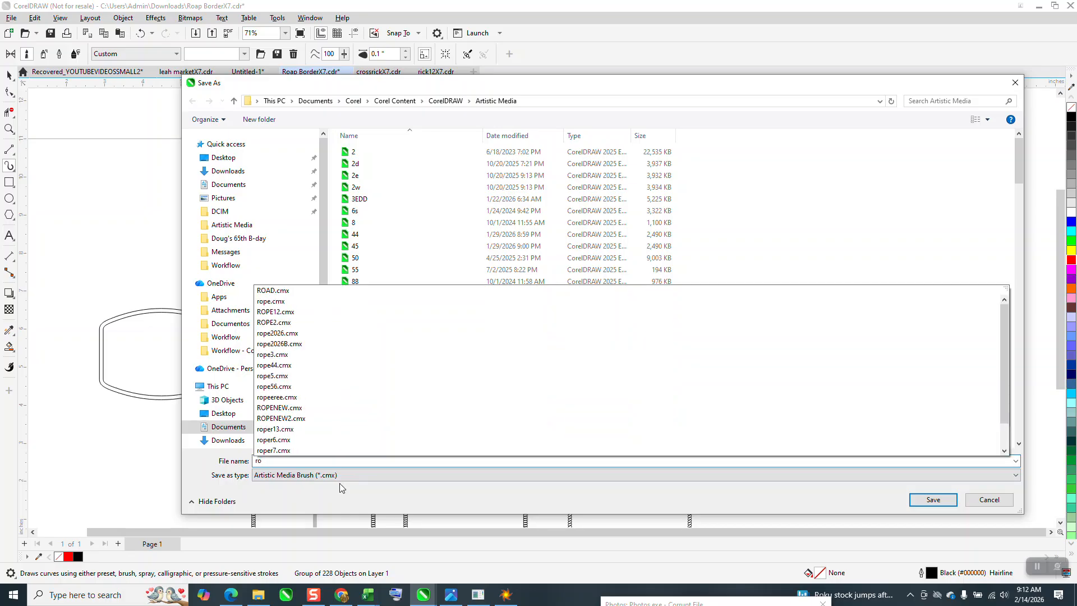
text(oe)
key(BackSpace)
key(BackSpace)
text(pe)
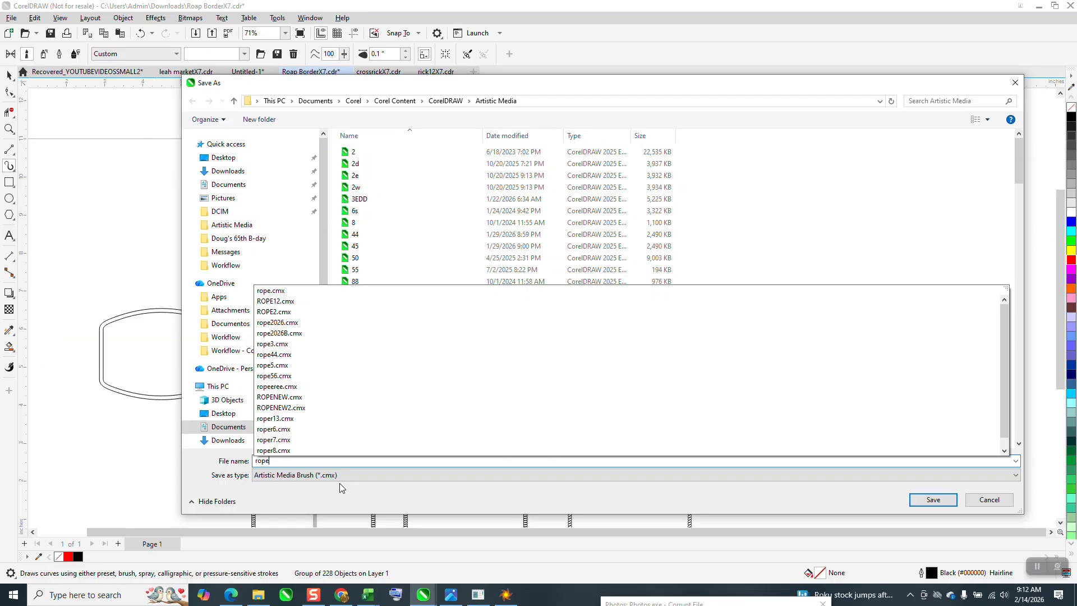
text(2026)
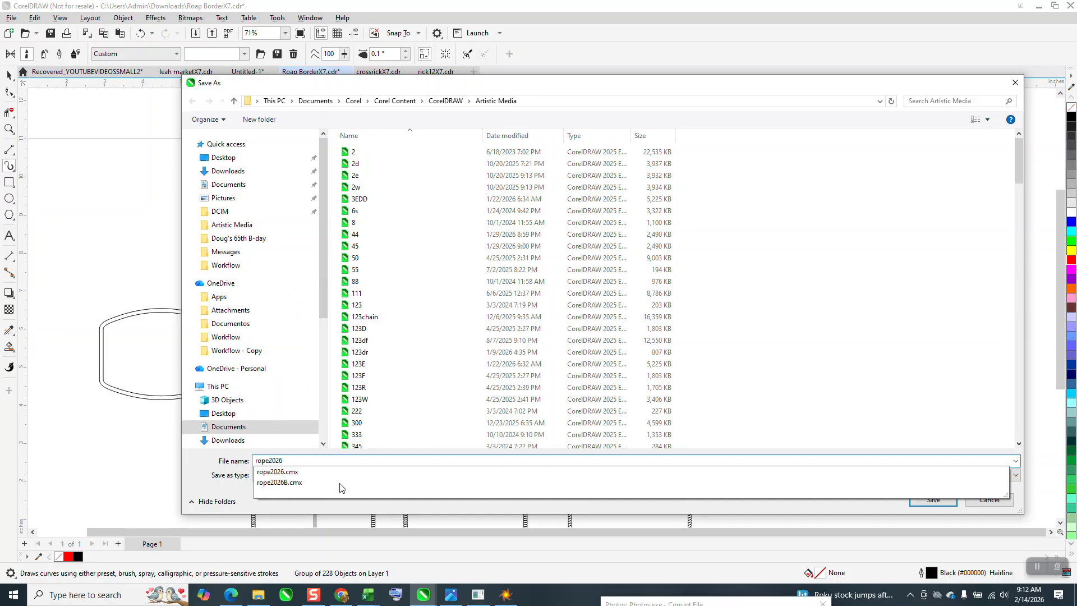
text(C)
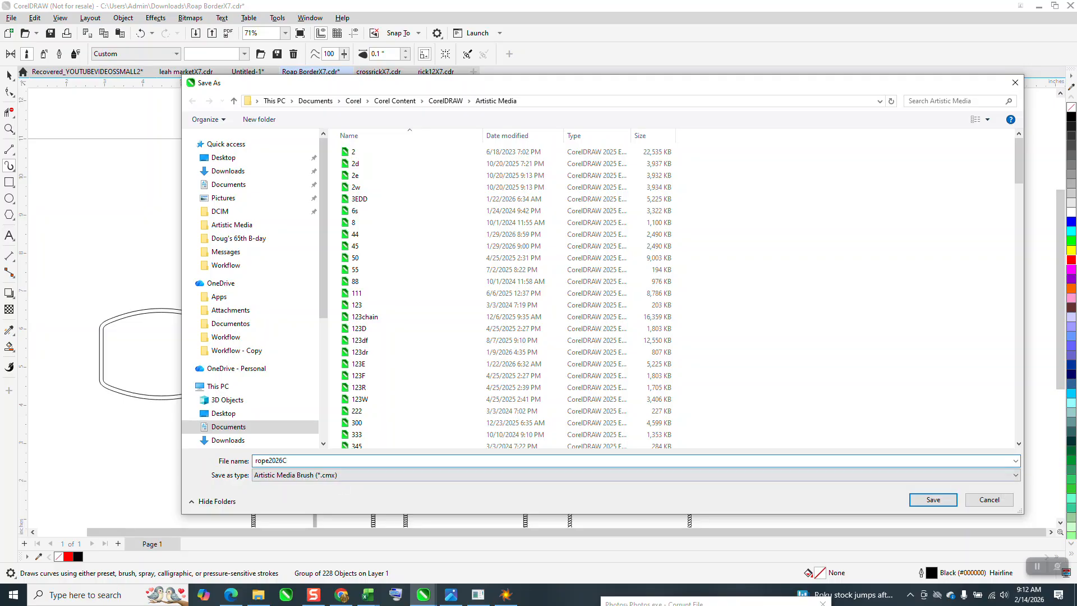
click(933, 499)
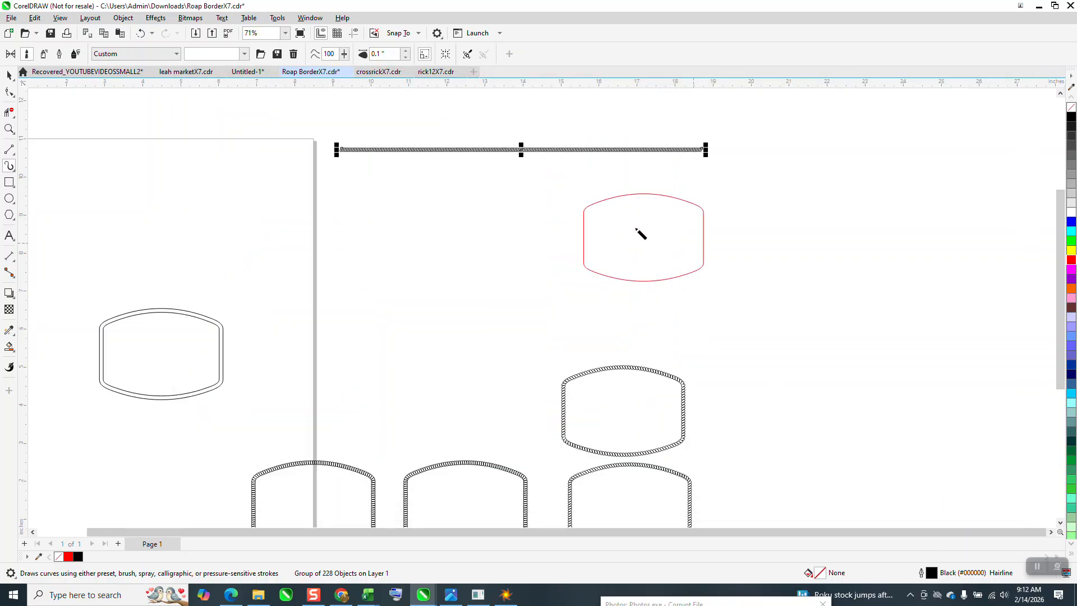
Step: Apply the new rope brush to the red outline with a stroke width of 0.09 inches
click(10, 130)
drag(470, 151, 745, 303)
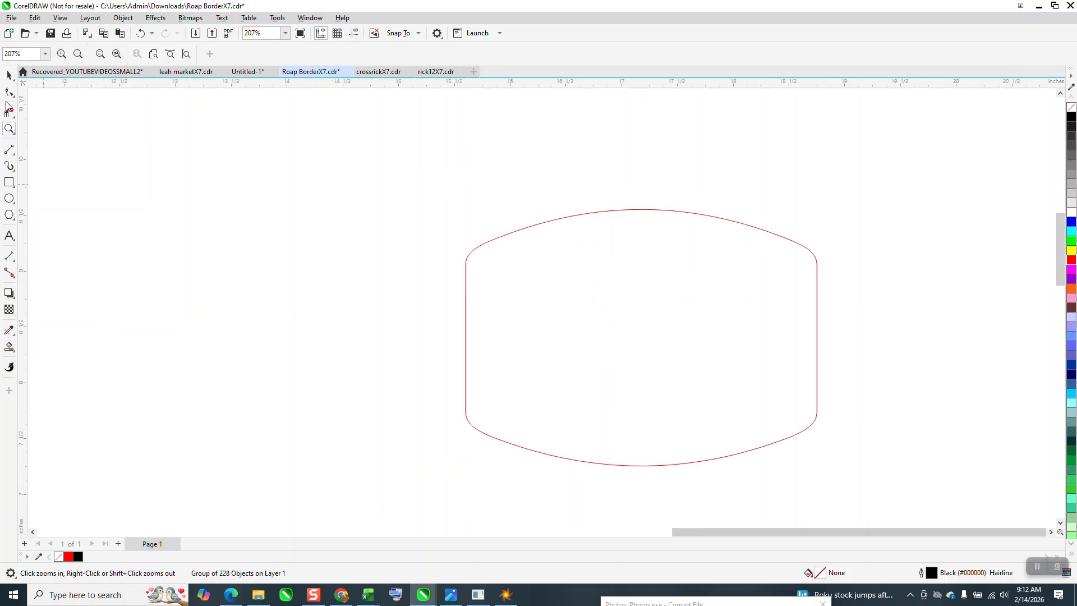
click(10, 166)
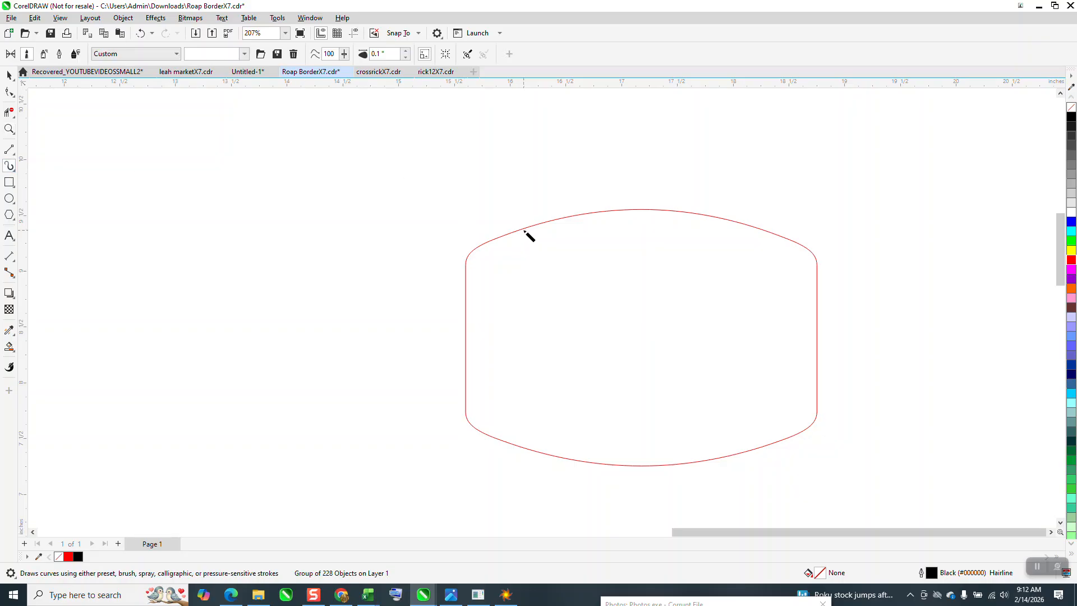
click(526, 229)
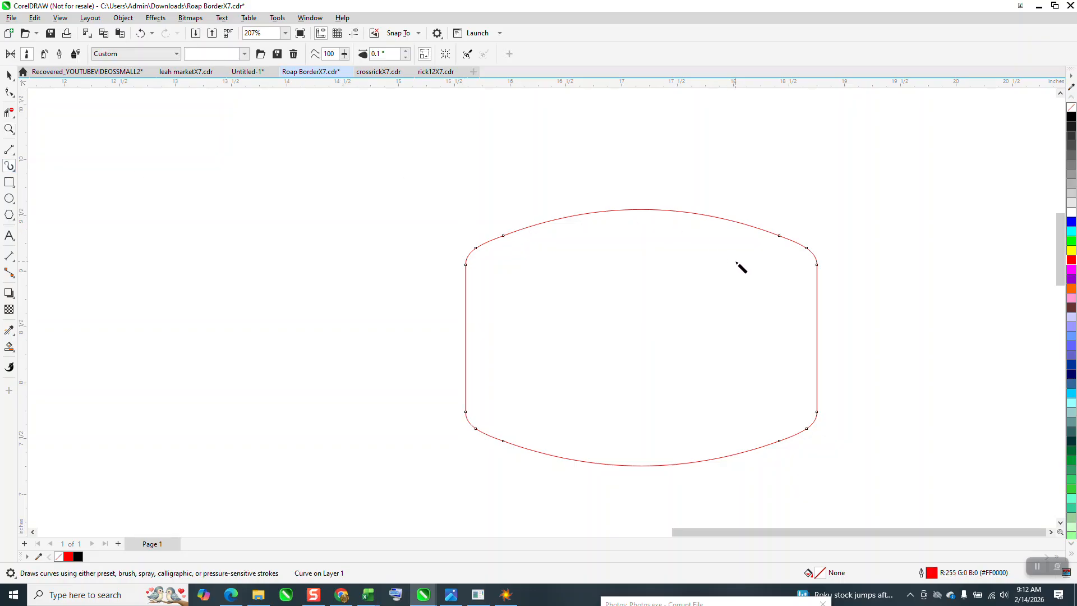
click(405, 57)
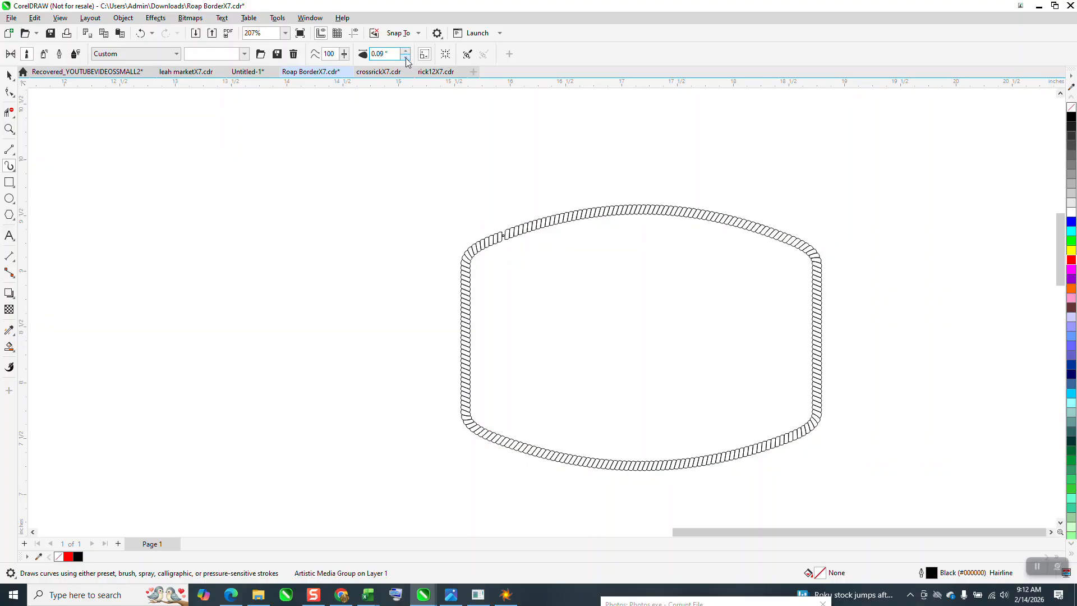
Step: Examine the upper-left area where the rope's ends meet, and undo the brush application
click(9, 129)
drag(467, 214, 534, 258)
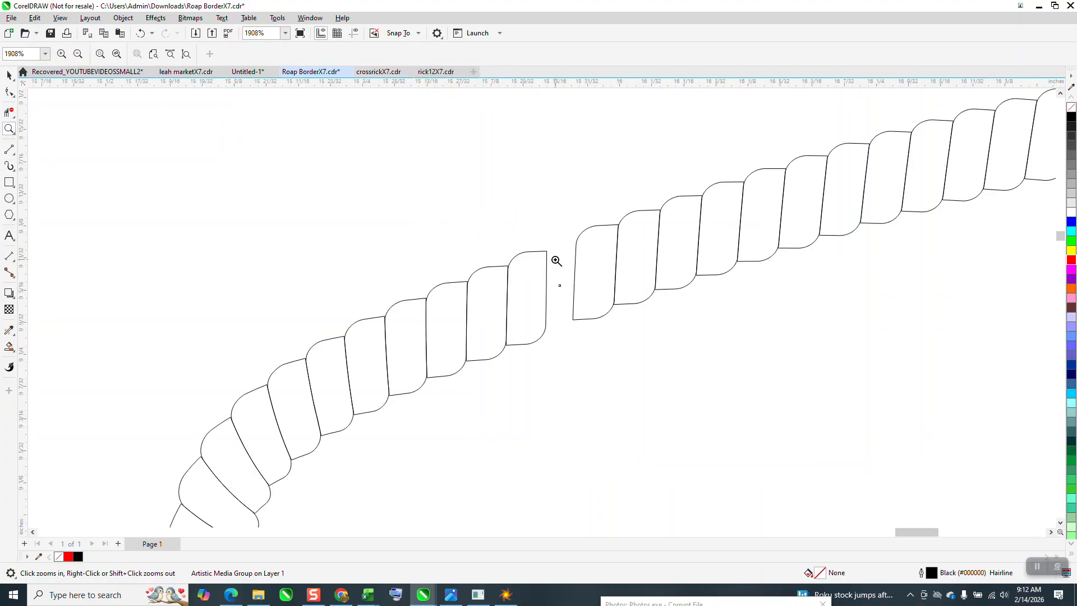
scroll(557, 267, down, 4)
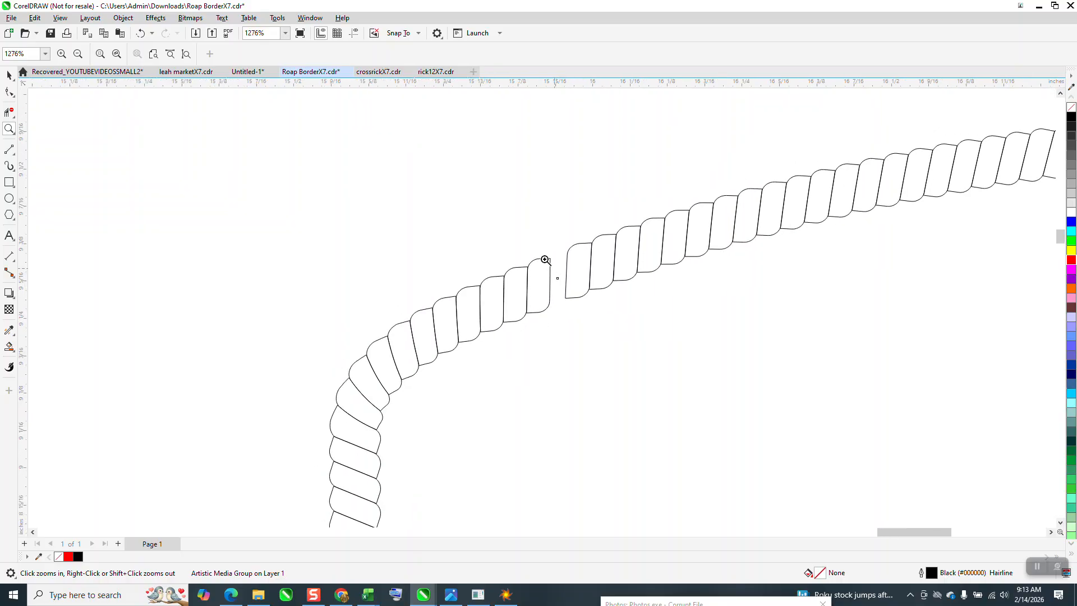
drag(430, 272, 488, 353)
scroll(404, 296, down, 6)
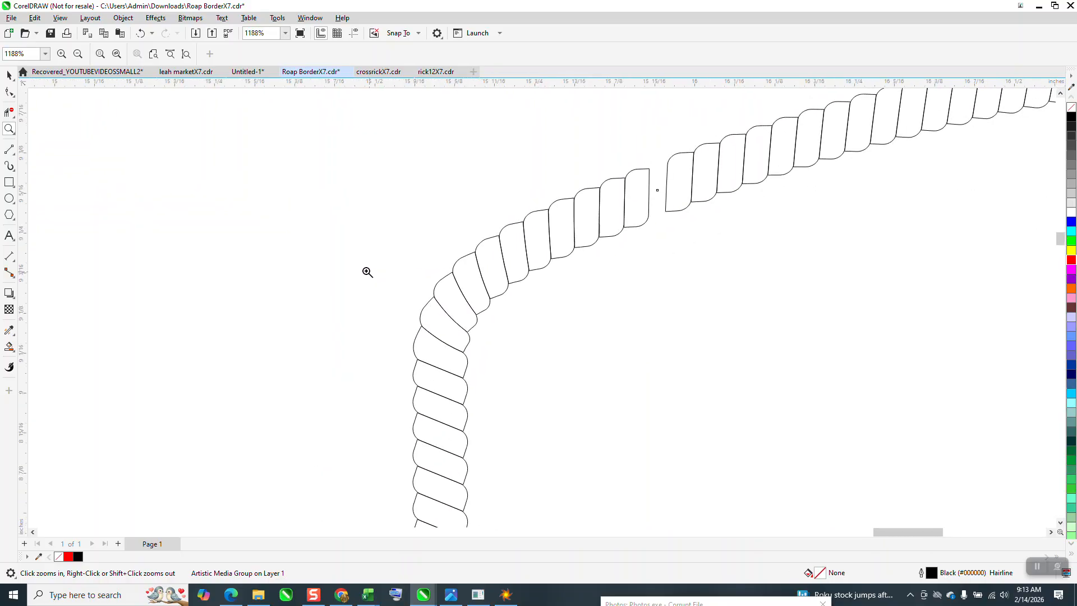
click(140, 33)
Step: Break the red outline apart at its starting node on the upper-left curve, and undo a trial move of the loose end
click(9, 92)
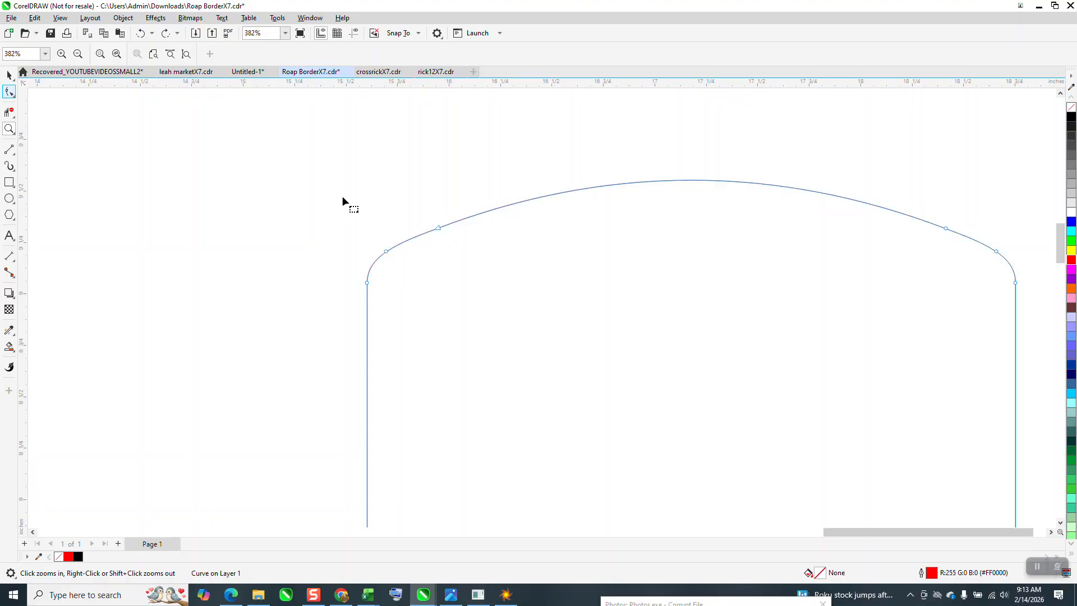
right_click(439, 230)
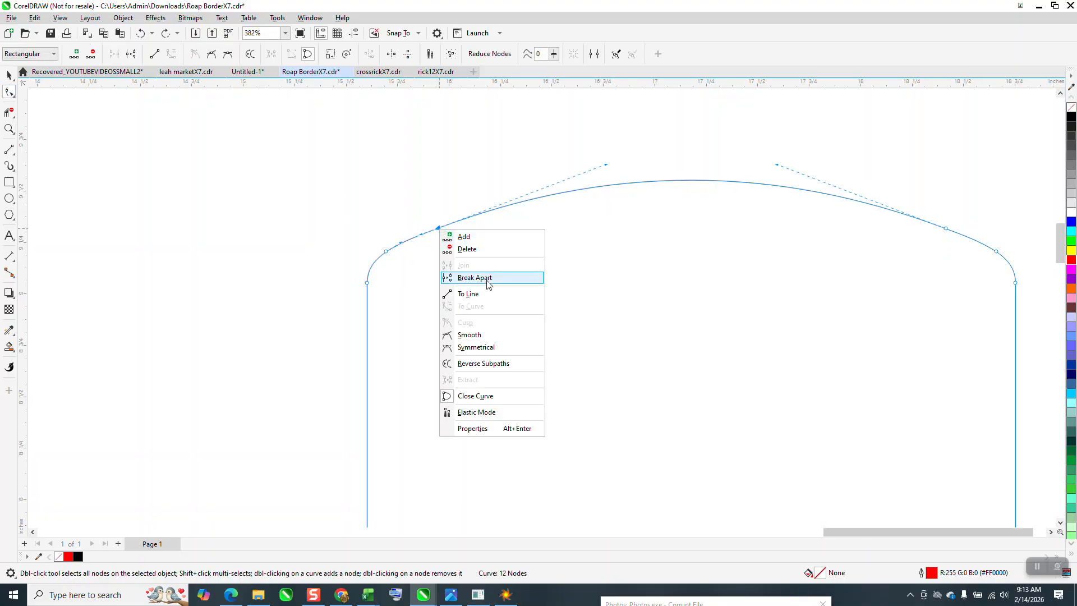
click(464, 277)
drag(439, 230, 446, 280)
click(140, 33)
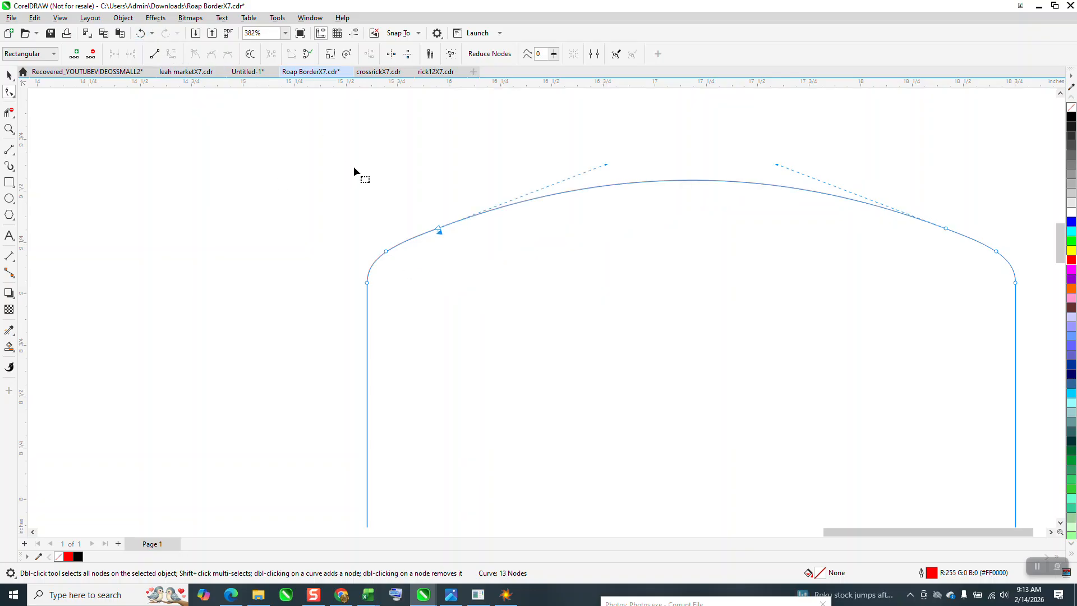
Step: Apply the rope brush to the opened red outline with a stroke width of 0.1 inches
scroll(365, 202, down, 4)
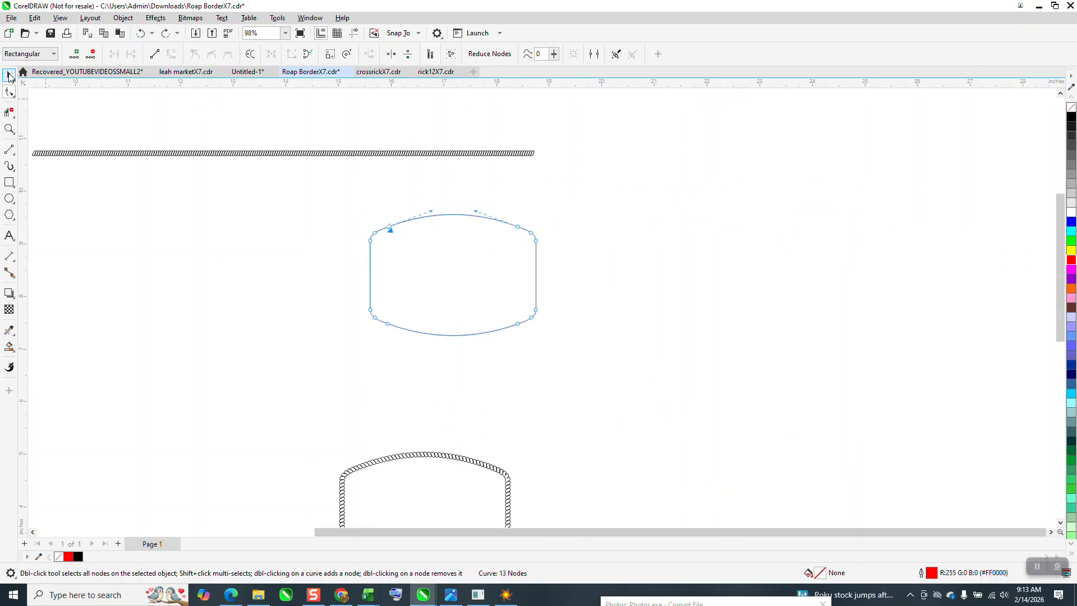
click(9, 74)
click(9, 166)
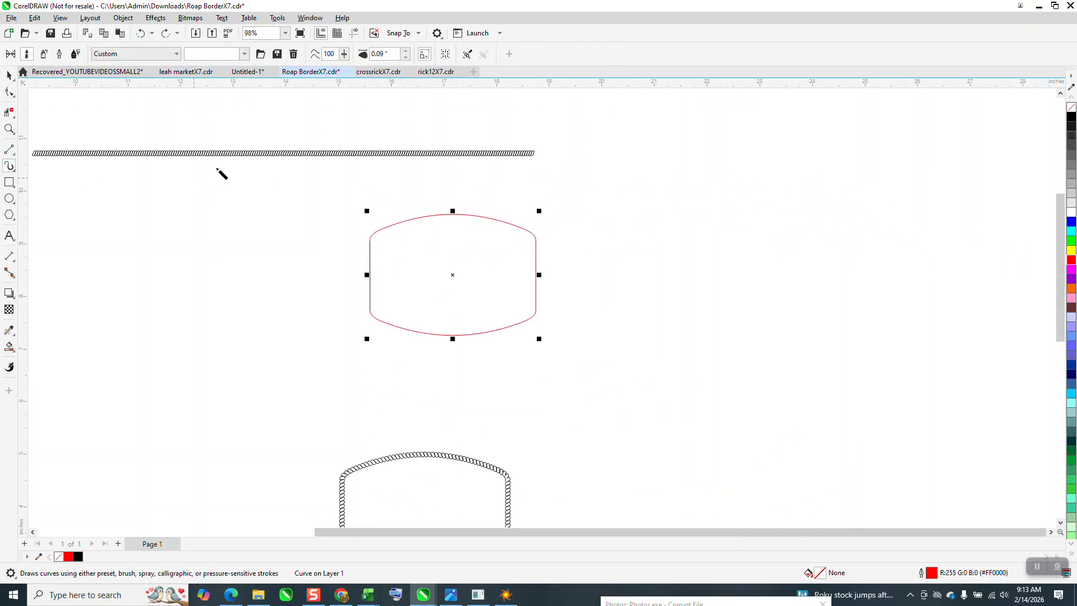
click(435, 215)
click(407, 54)
Step: Move the loose end node of the rope's path down along the curve until the gap between the rope's ends closes
click(9, 129)
drag(372, 216, 421, 242)
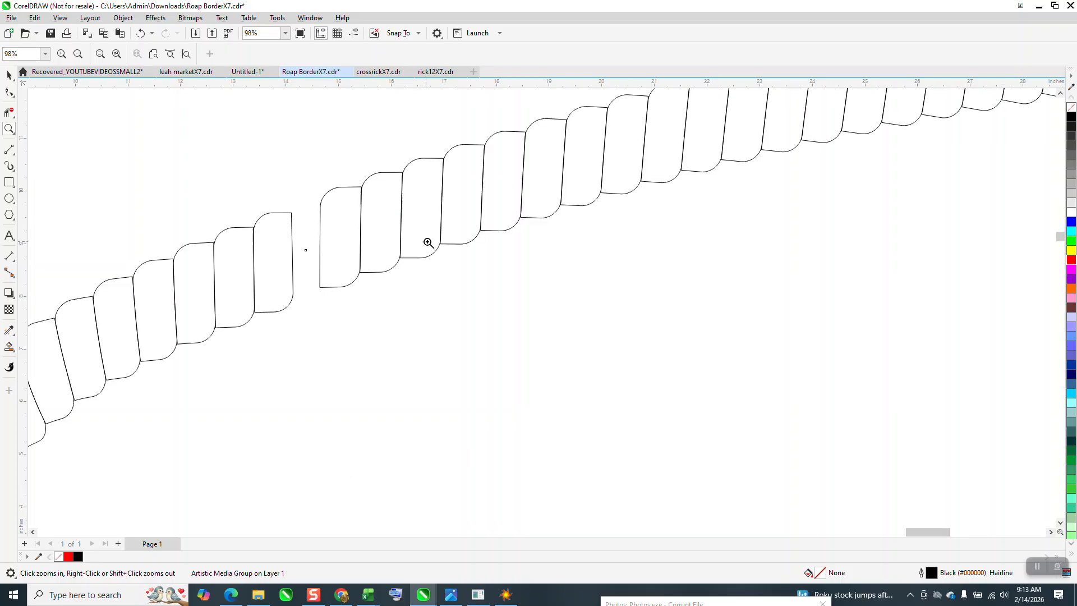
click(9, 92)
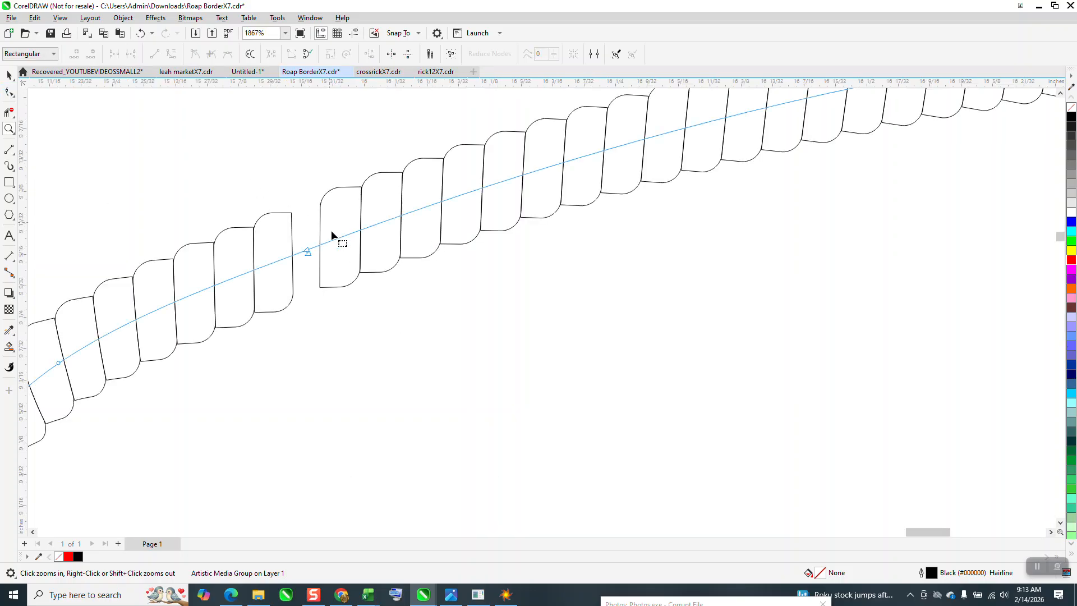
drag(309, 254, 281, 262)
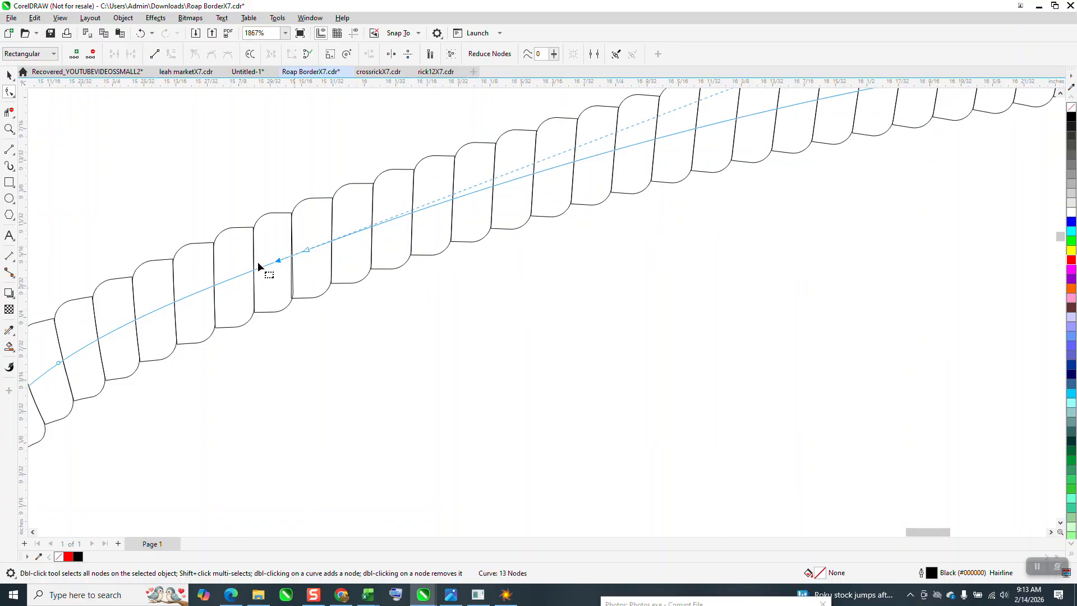
Step: Examine up close how the edges of the two rope ends overlap at the seam
click(9, 129)
drag(282, 246, 336, 309)
scroll(316, 287, down, 1)
click(11, 117)
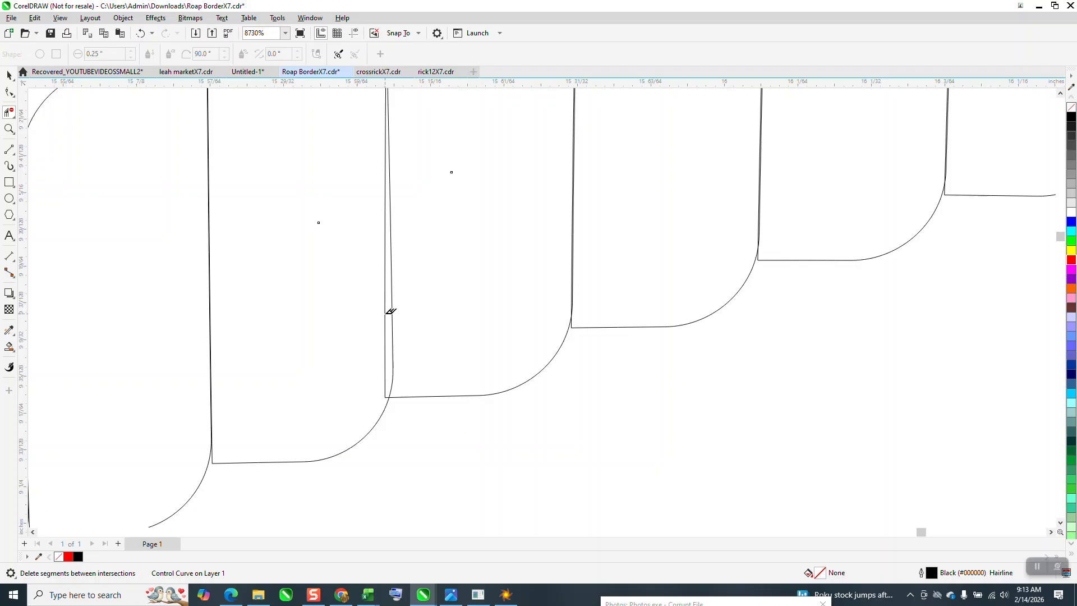
scroll(392, 318, down, 5)
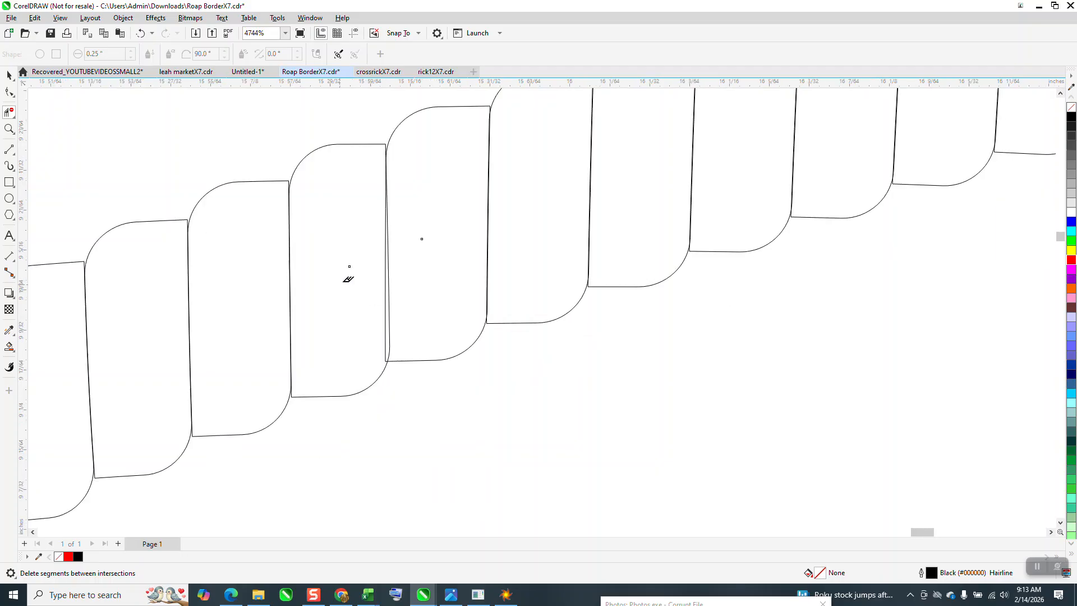
scroll(357, 267, down, 4)
Step: Select the whole rope border and break its artistic media group apart
click(10, 77)
drag(119, 132, 805, 528)
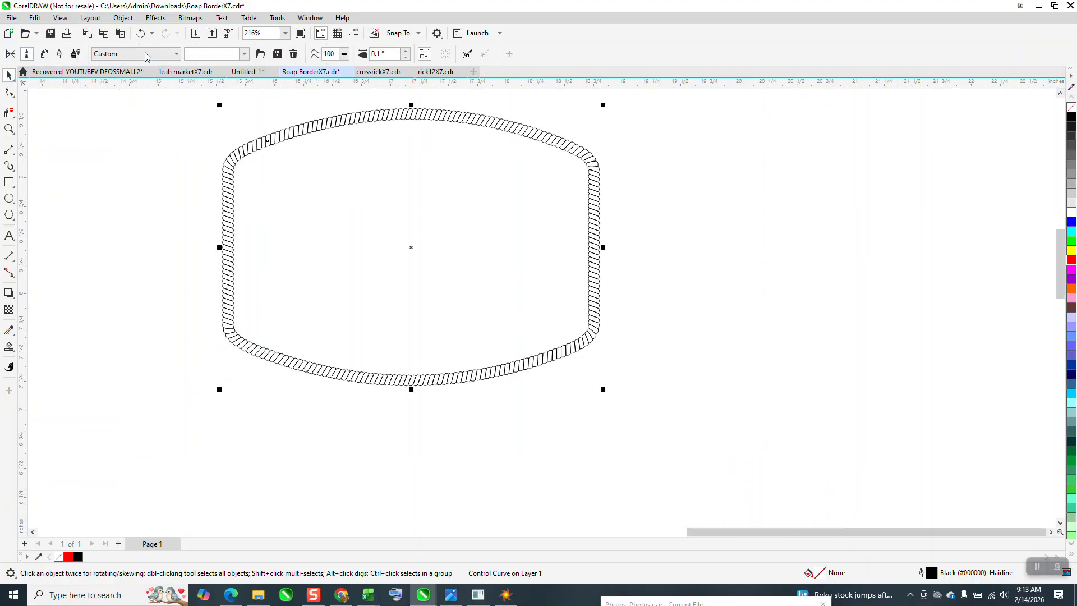
click(124, 19)
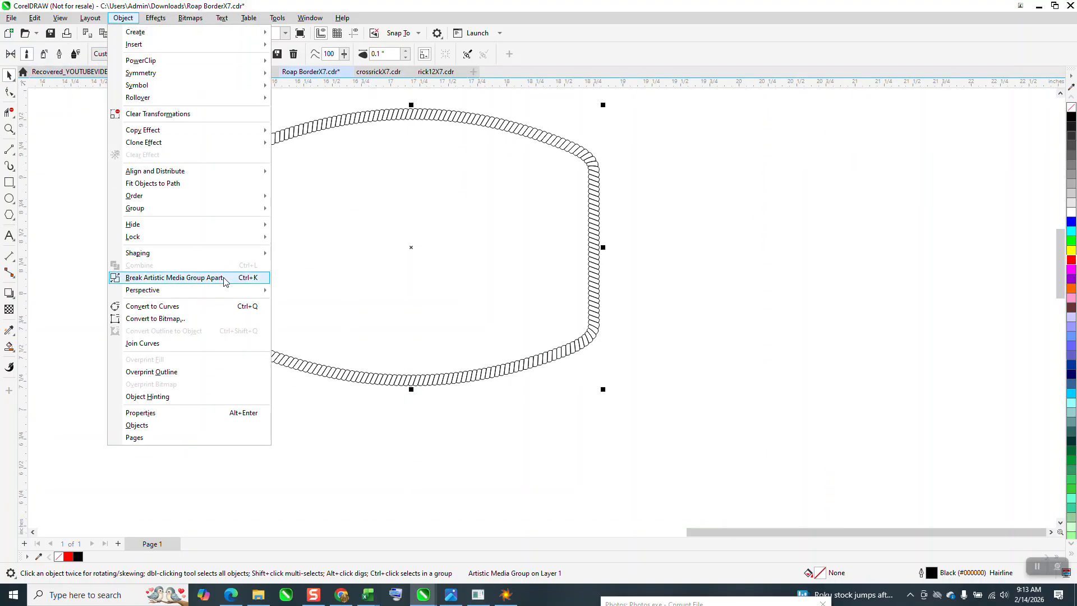
click(140, 279)
Step: Deselect everything and examine the separated rope segments and centre path around the upper-left corner and seam
click(9, 129)
drag(218, 133, 272, 179)
key(space)
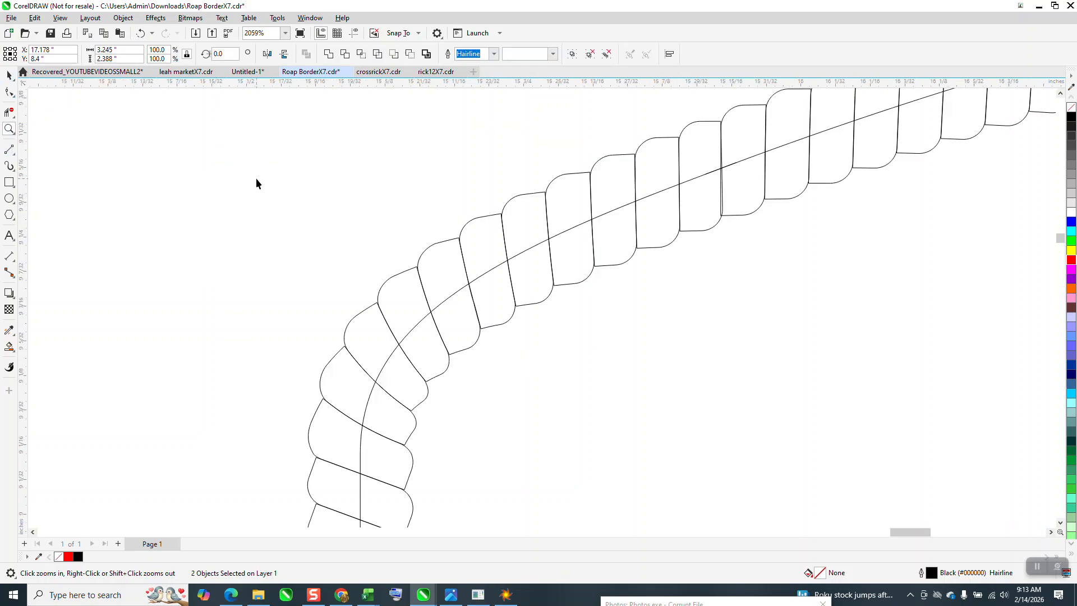
click(466, 249)
scroll(197, 236, down, 5)
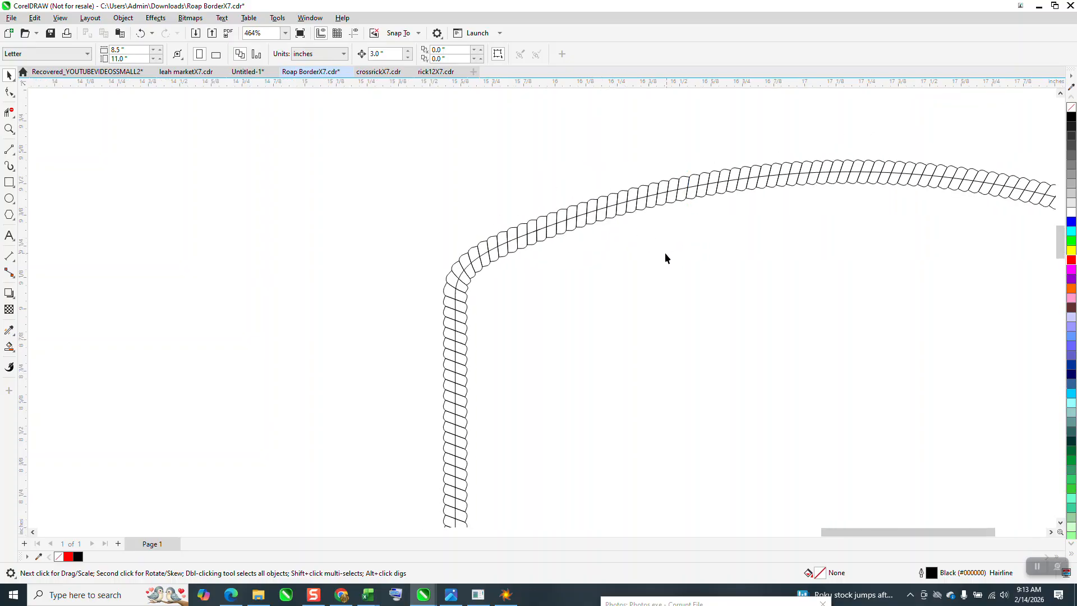
click(9, 129)
drag(558, 188, 677, 264)
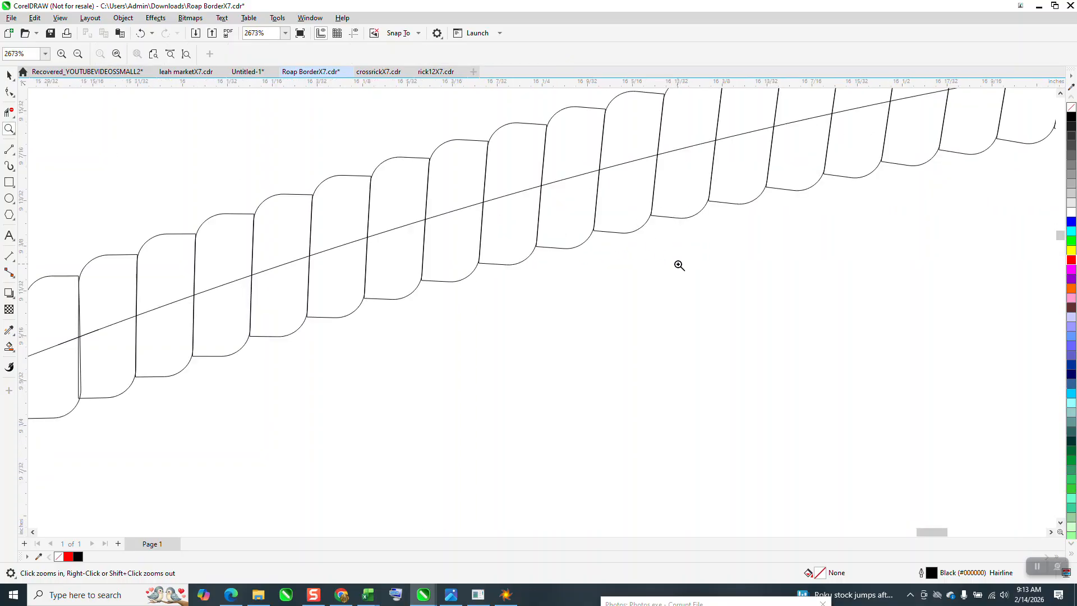
scroll(423, 227, down, 4)
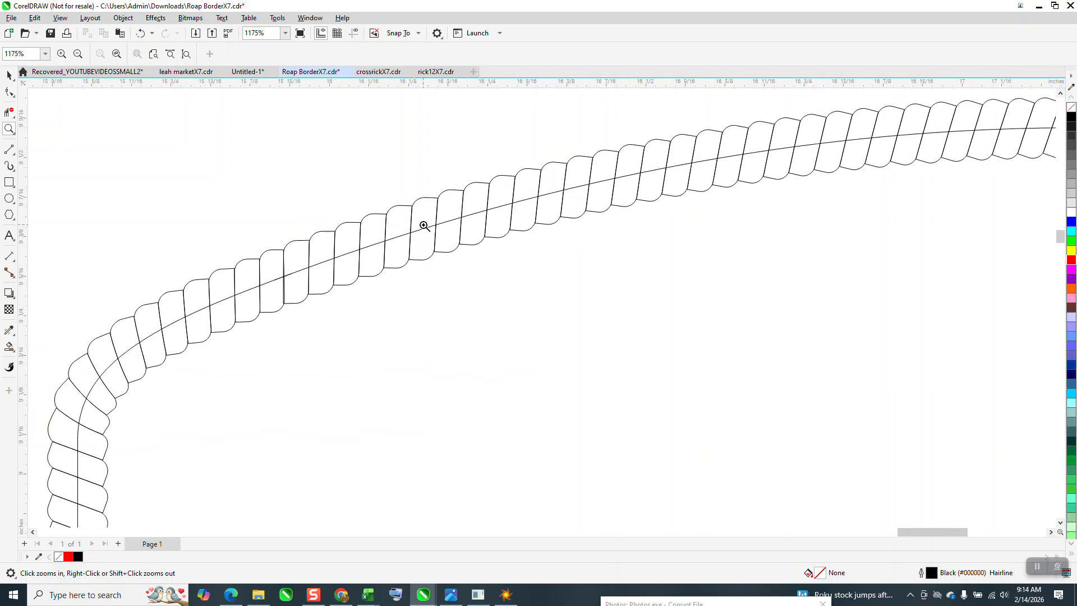
Step: Remove the overlapping duplicate edge line at the rope seam, above and below the centre path, with Virtual Segment Delete
drag(325, 242, 323, 318)
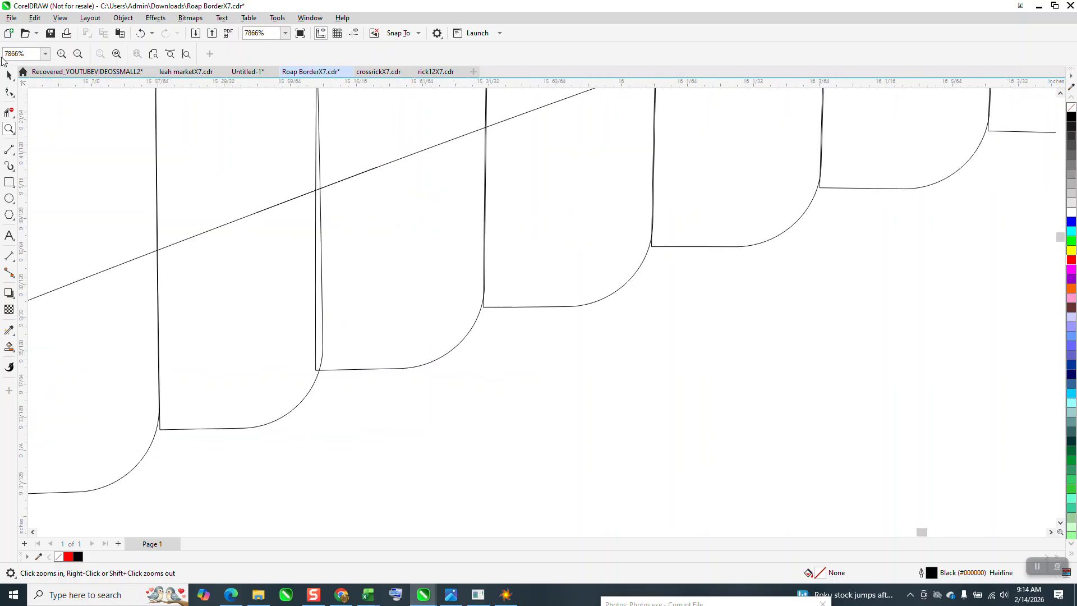
click(9, 75)
click(9, 113)
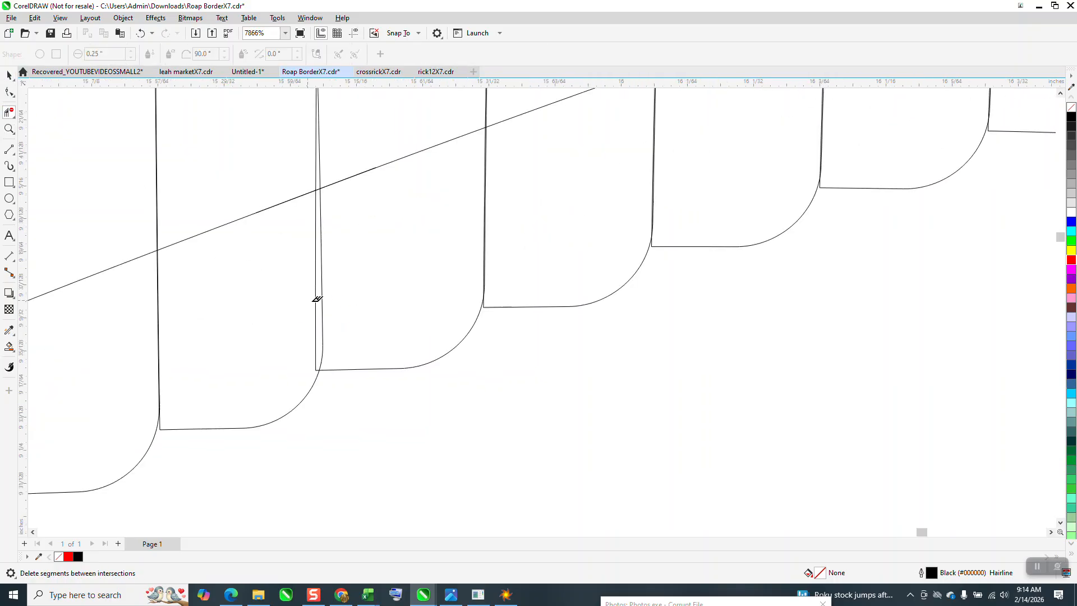
click(317, 305)
click(317, 178)
Step: Delete the centre path running through the rope border
click(9, 75)
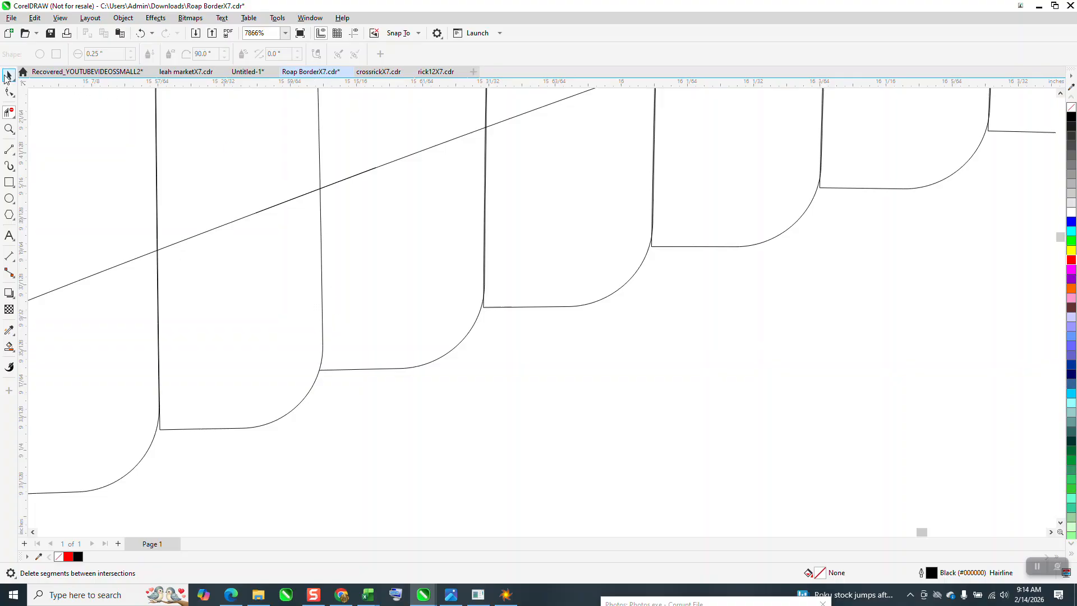
click(263, 208)
key(Delete)
scroll(262, 208, down, 7)
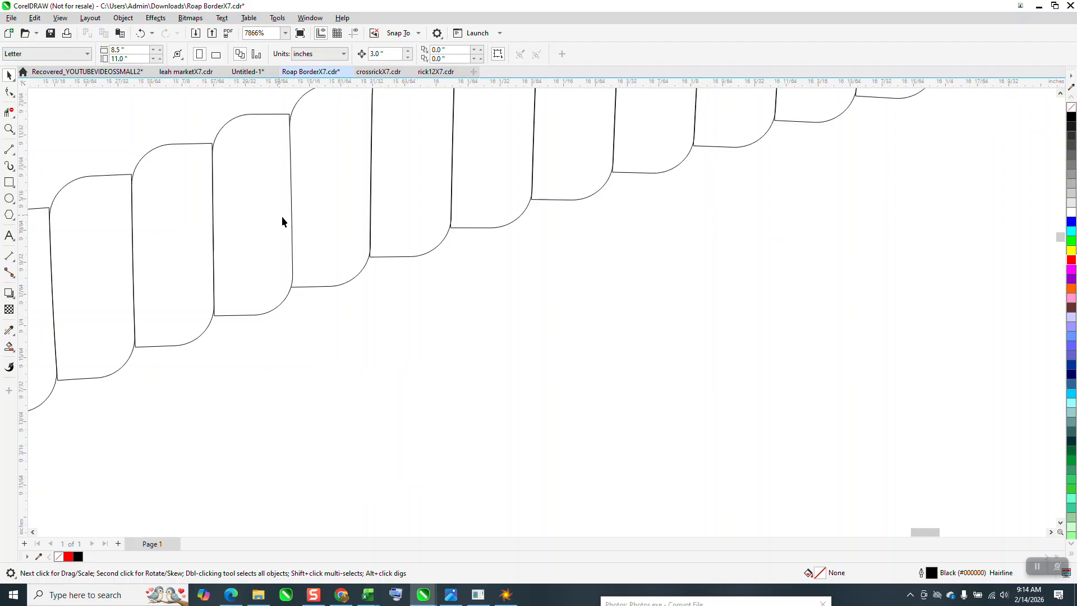
scroll(292, 216, down, 3)
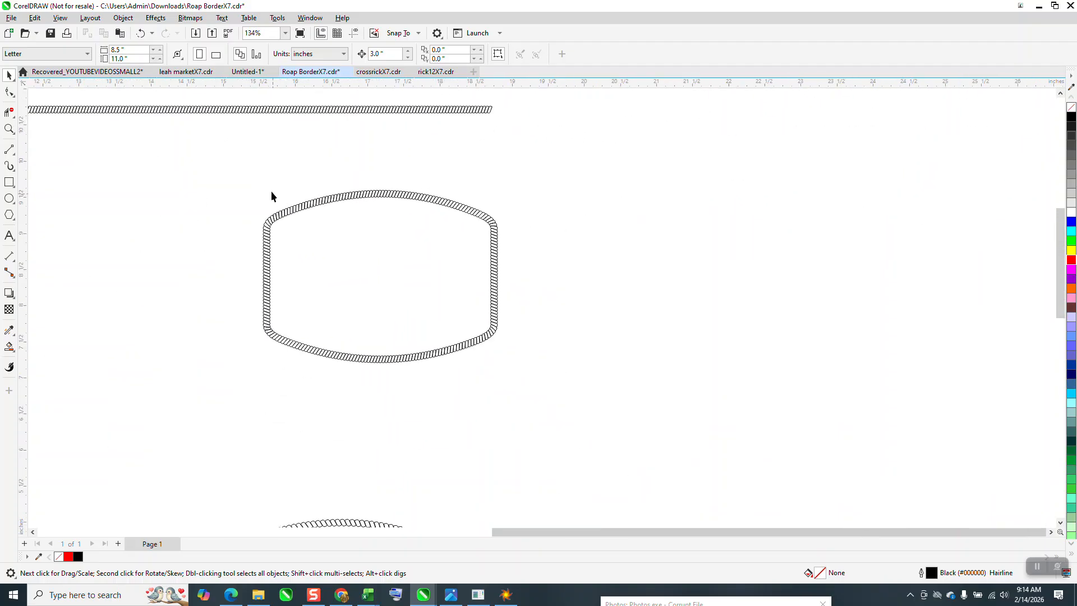
drag(235, 182, 610, 403)
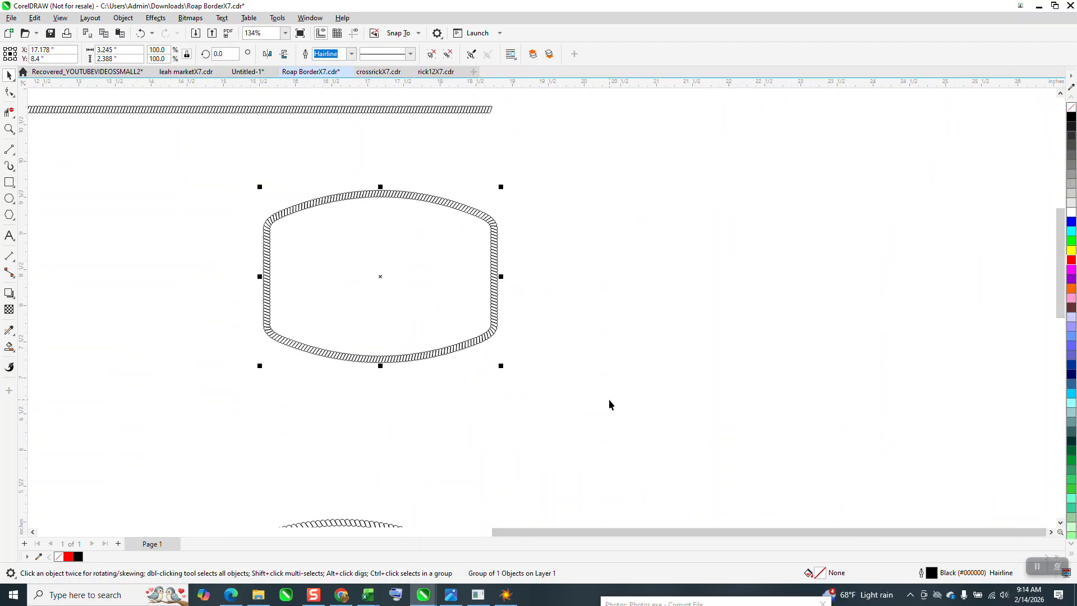
scroll(452, 204, down, 3)
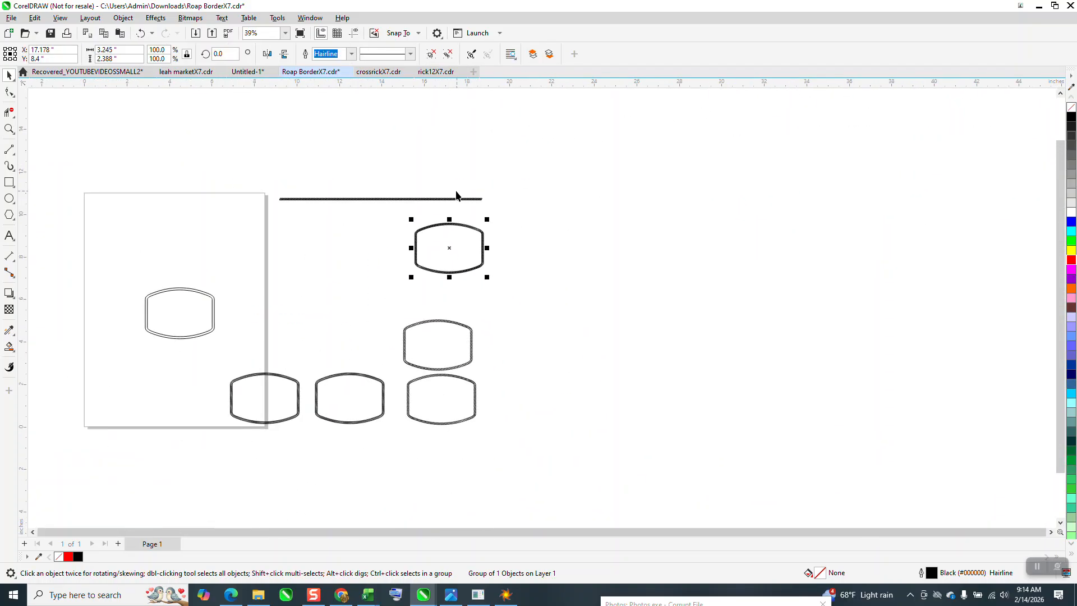
drag(206, 334, 285, 361)
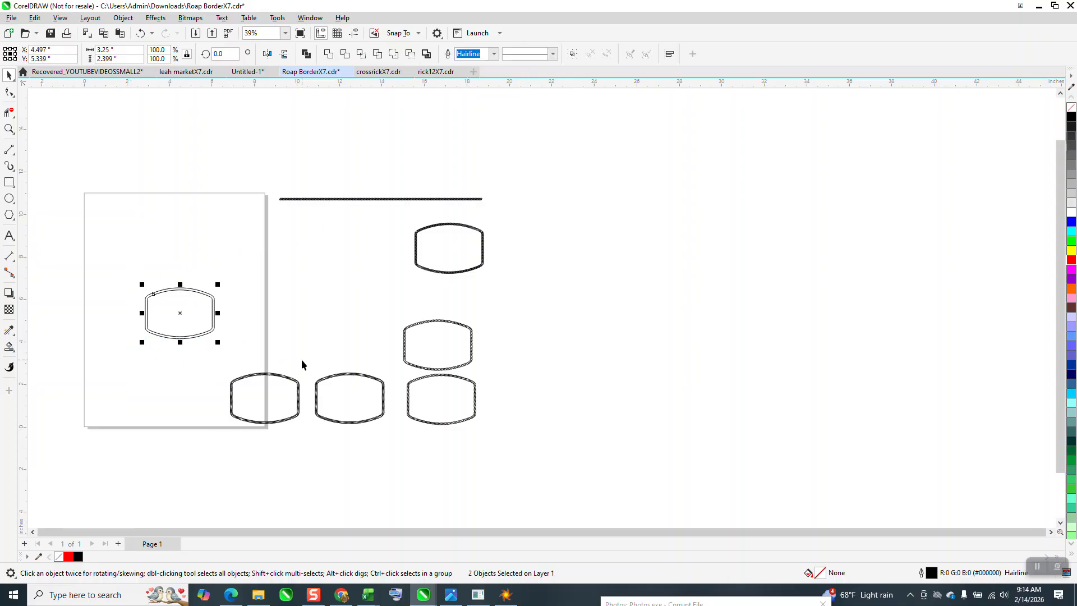
key(ctrl+p)
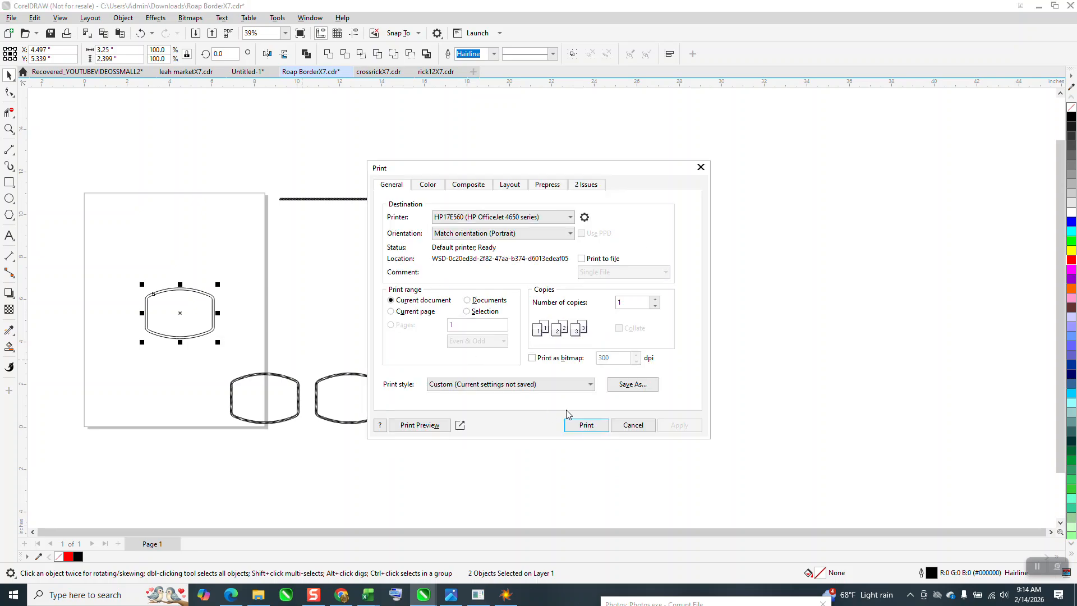
click(632, 425)
Step: Centre the upper-right rope border on the page
click(486, 264)
click(481, 259)
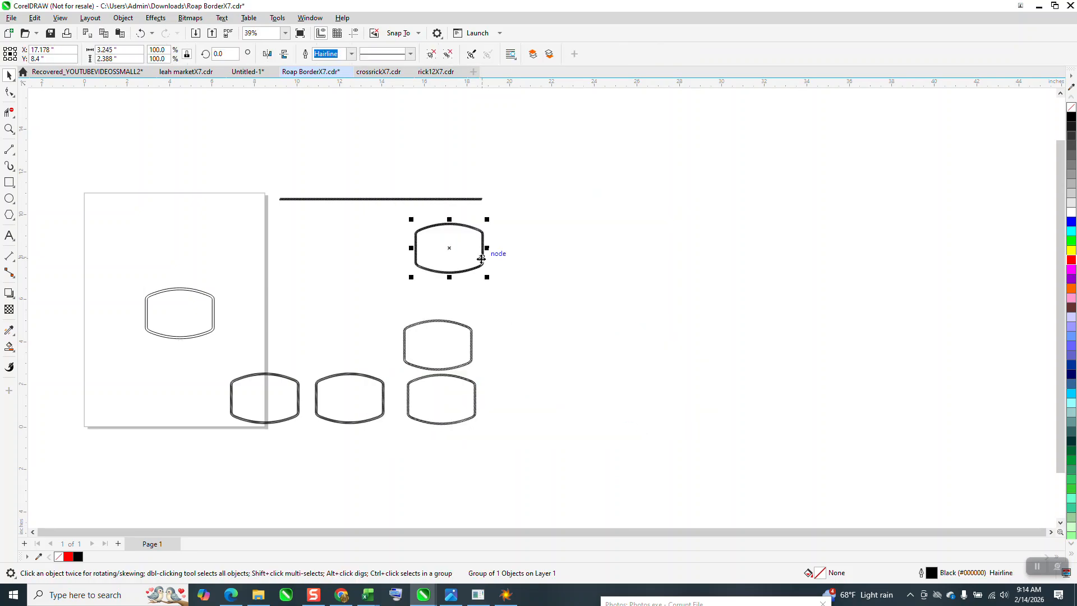
key(ctrl+p)
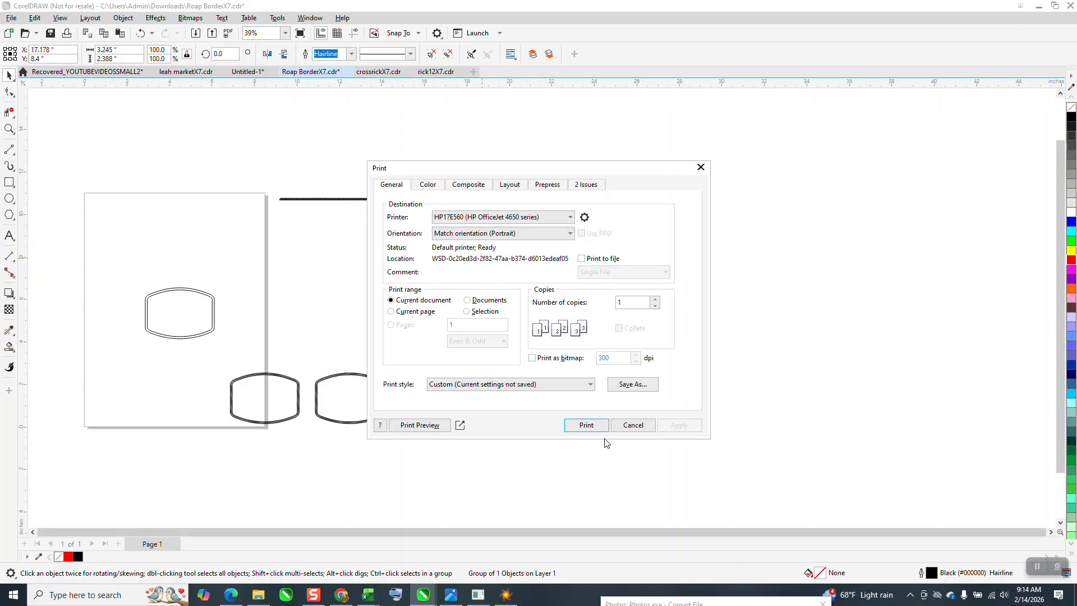
click(632, 427)
key(p)
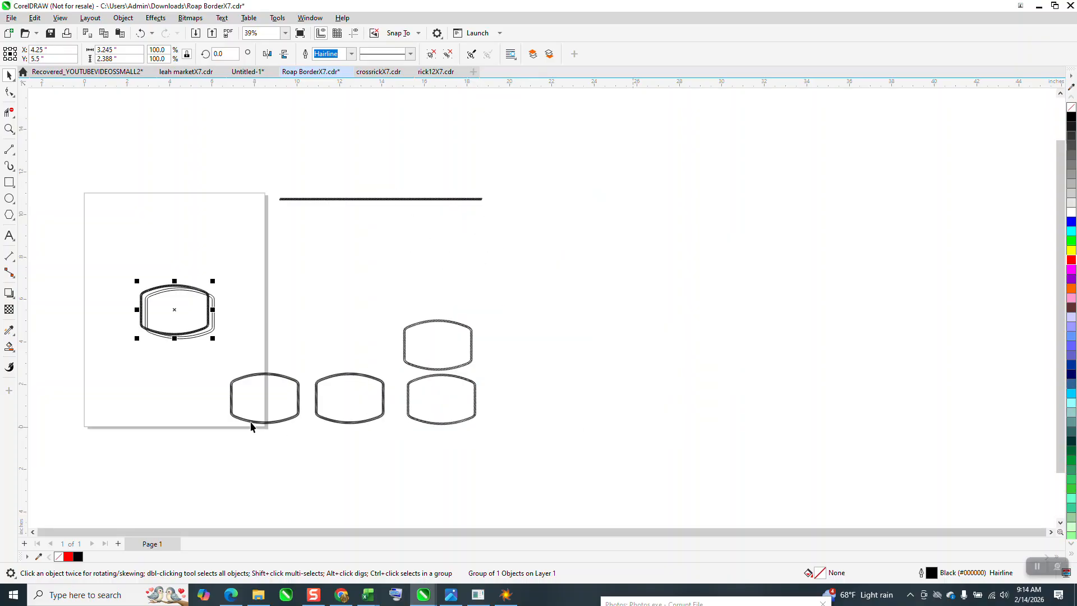
Step: Align the double outline to the left and top edges of the rope border on the page
drag(299, 362, 299, 362)
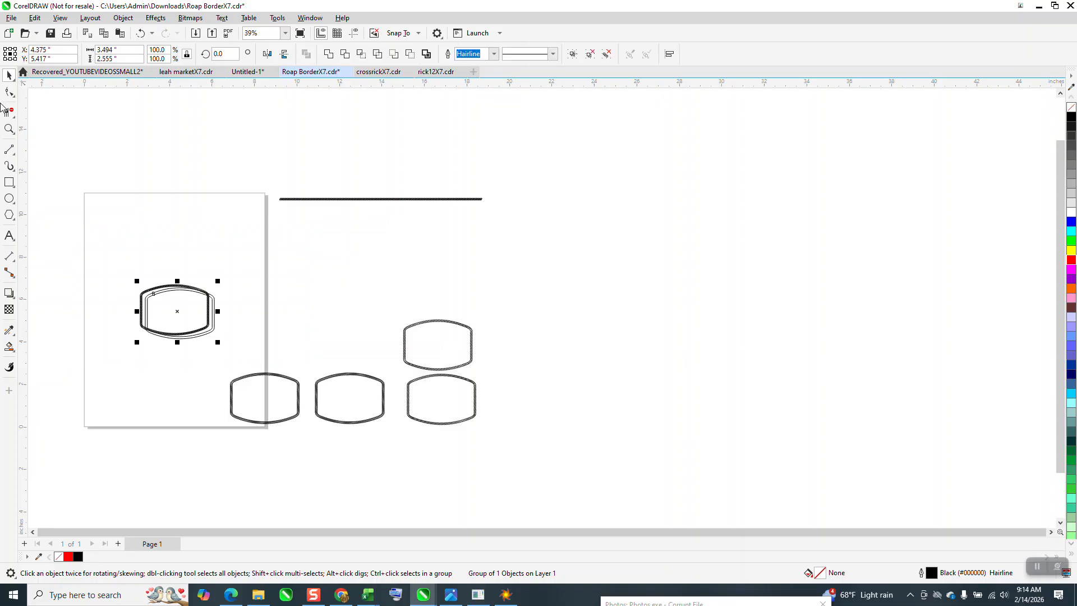
drag(93, 261, 266, 342)
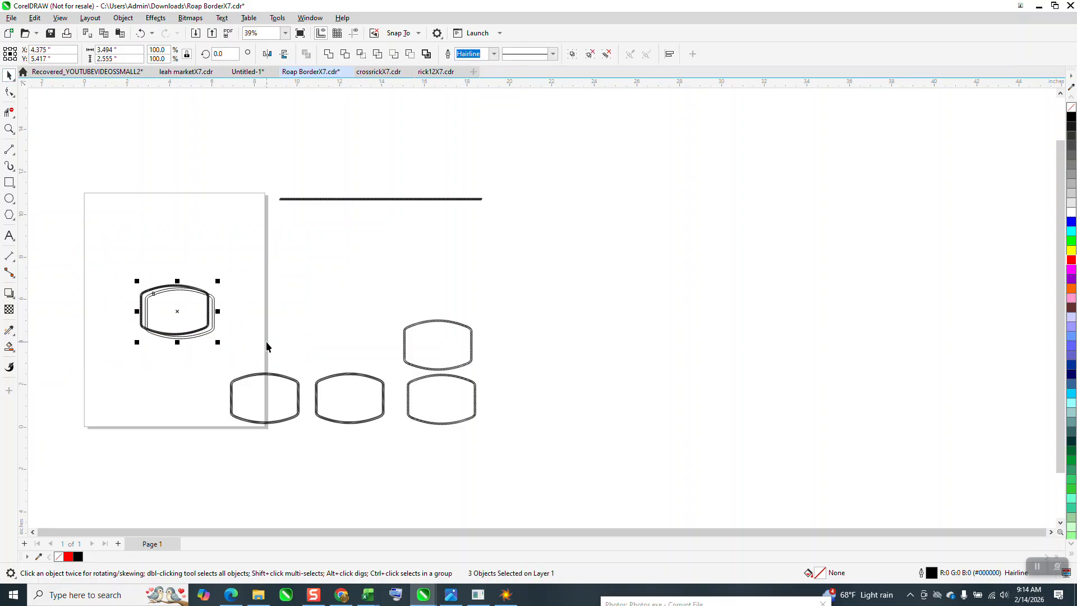
key(l)
key(t)
Step: Examine how the rope strands fit between the inner and outer outlines along the border's top arc
click(13, 133)
drag(142, 269, 196, 288)
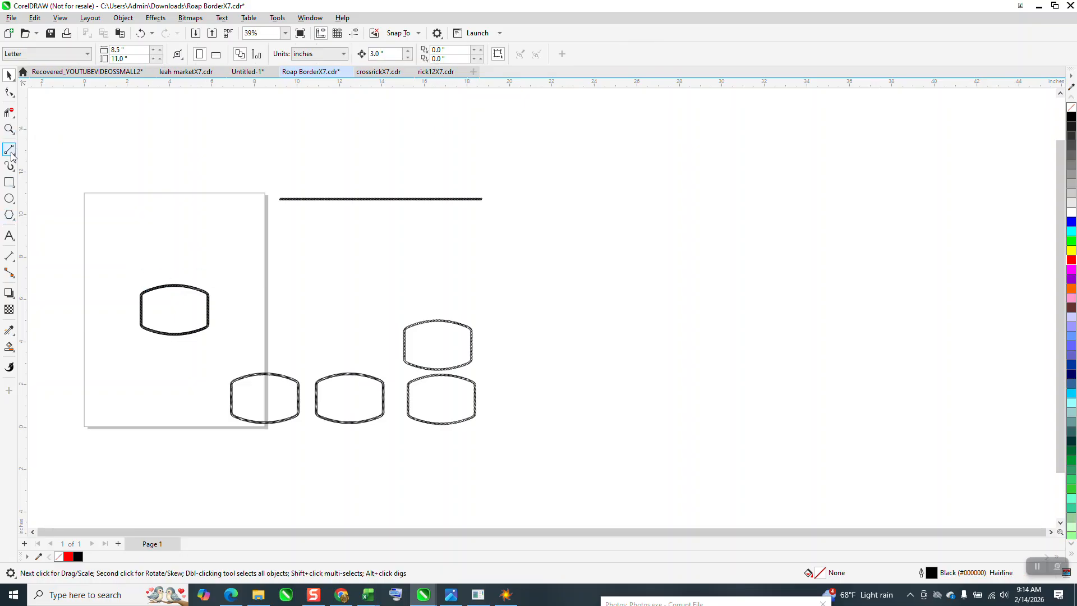
click(10, 132)
drag(144, 256, 210, 311)
drag(281, 309, 340, 369)
scroll(143, 261, down, 5)
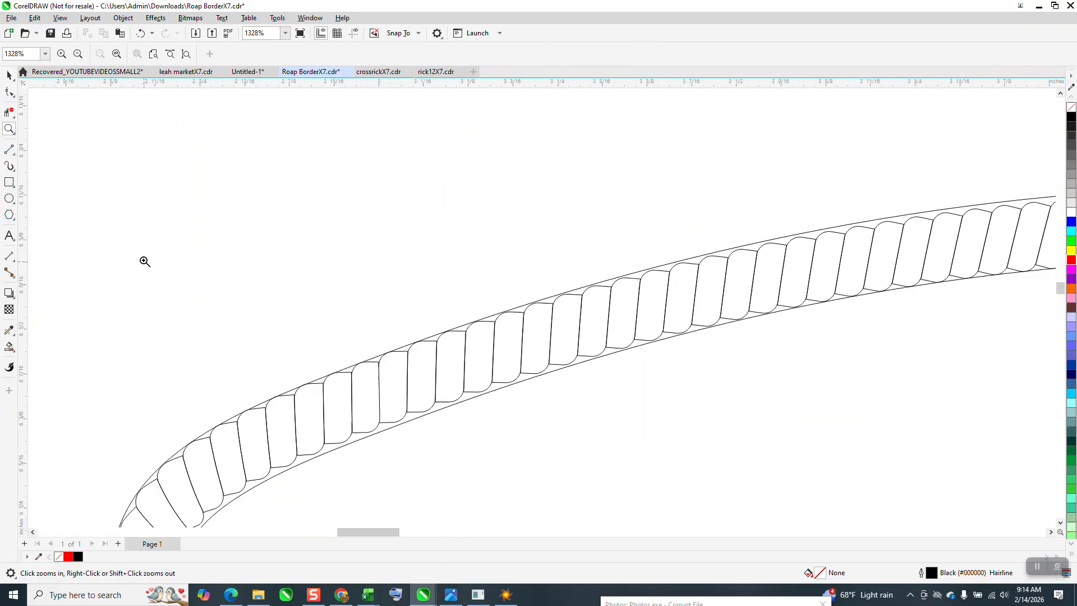
scroll(144, 257, down, 2)
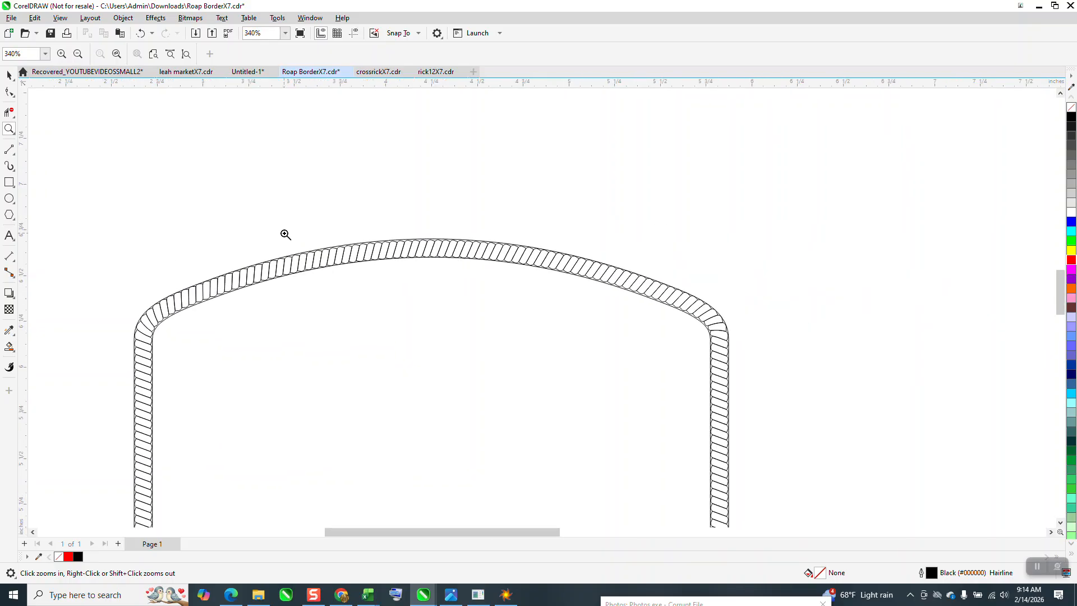
drag(284, 233, 416, 297)
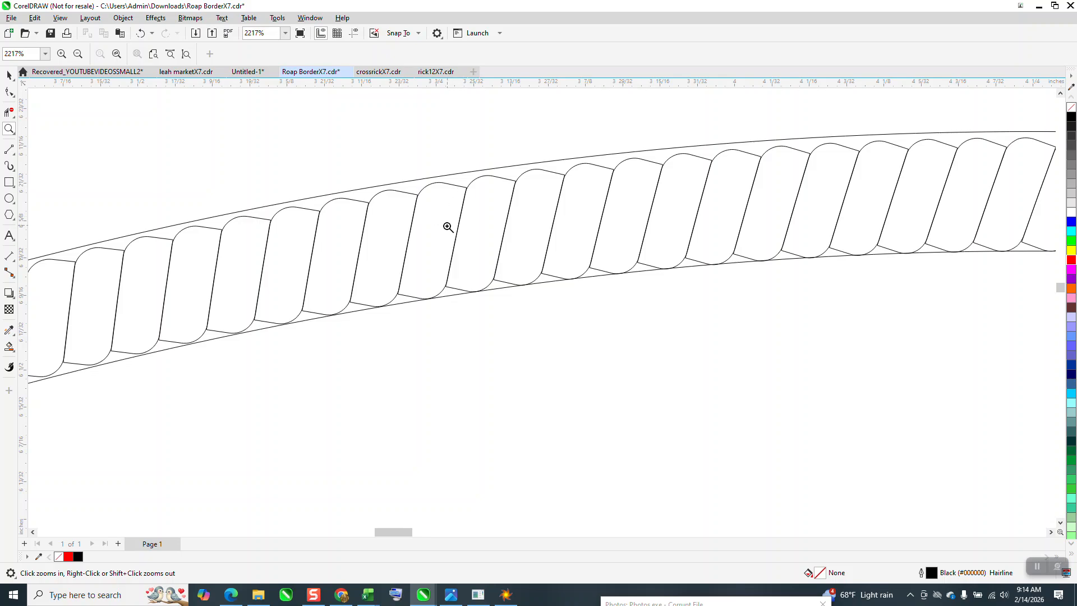
scroll(431, 230, down, 2)
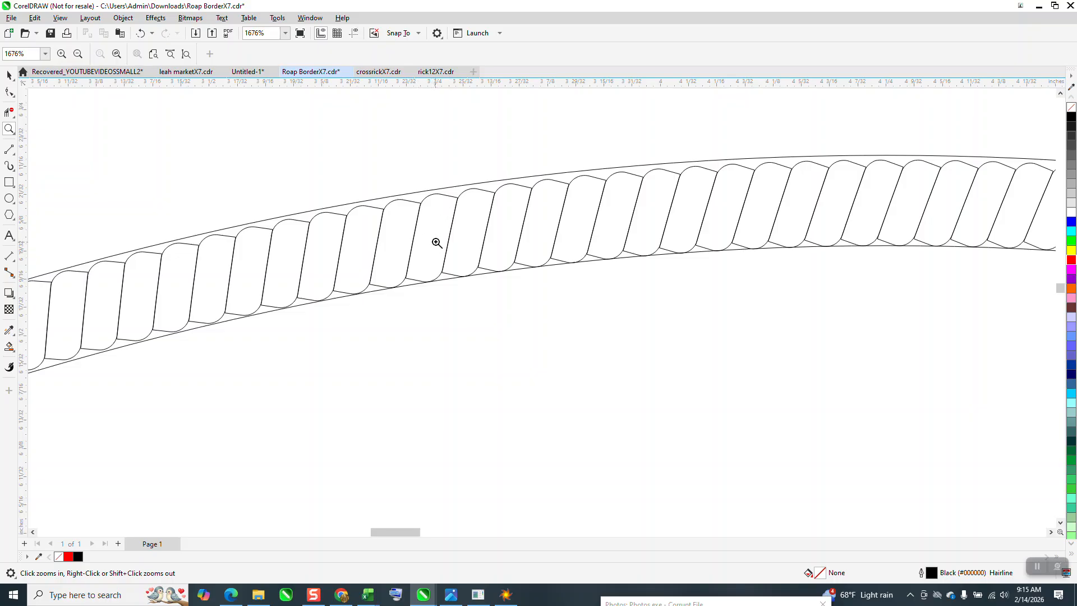
scroll(432, 246, down, 1)
scroll(427, 247, down, 12)
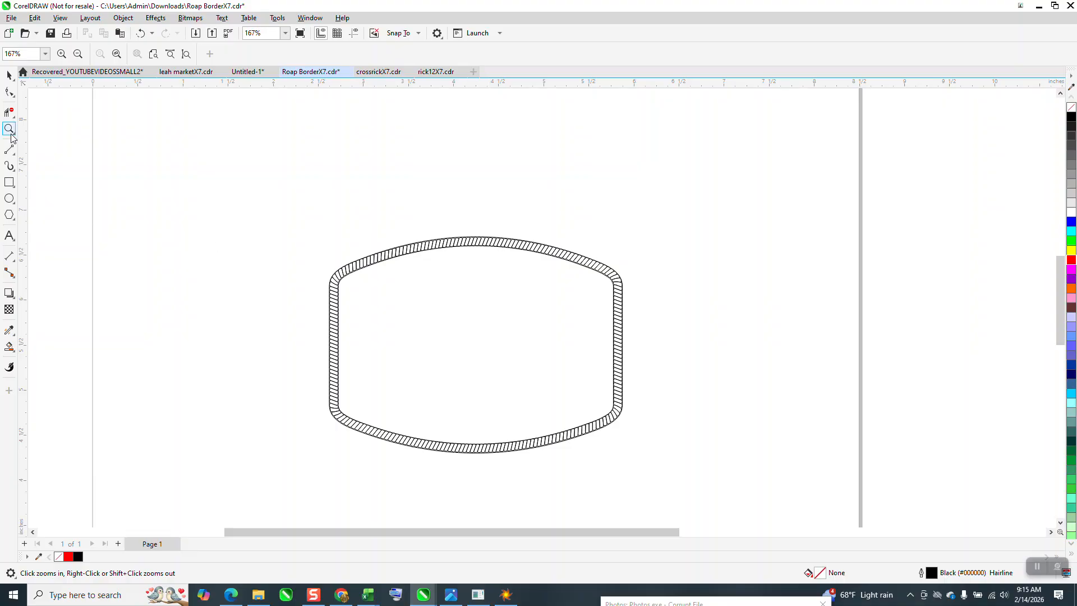
Step: Inspect the rope strands' fit between the outlines around the border's upper-left corner
drag(301, 224, 452, 297)
scroll(435, 296, down, 4)
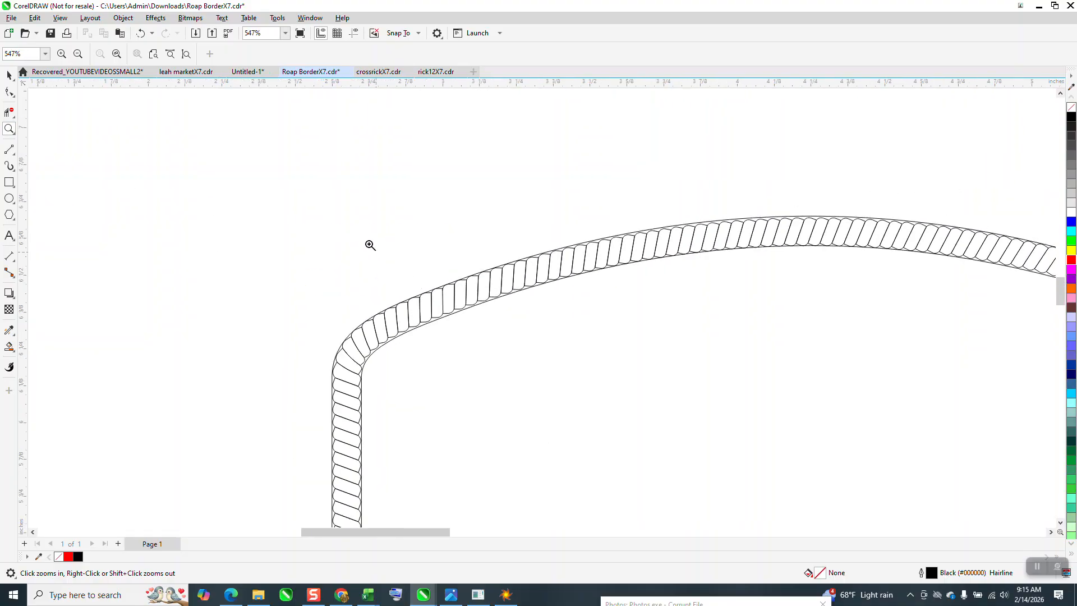
scroll(368, 243, down, 2)
drag(312, 251, 399, 333)
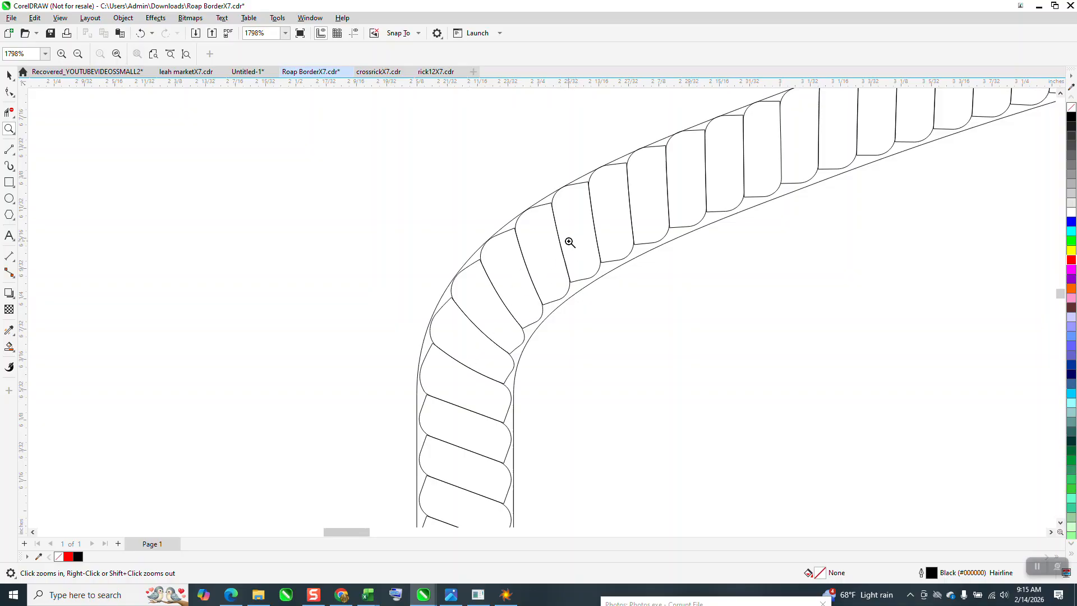
scroll(363, 269, down, 5)
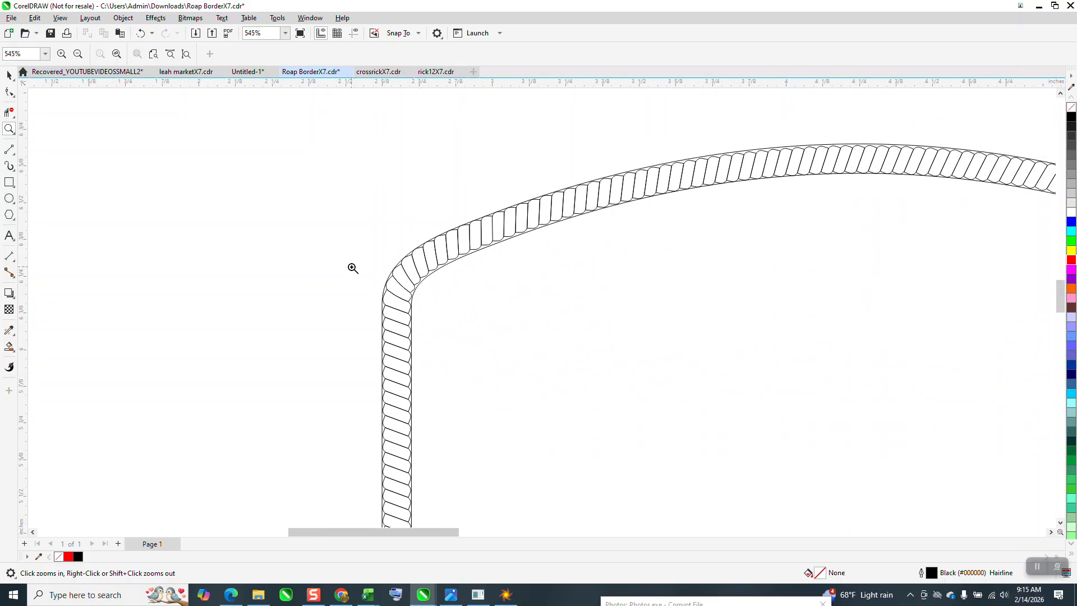
scroll(99, 228, down, 1)
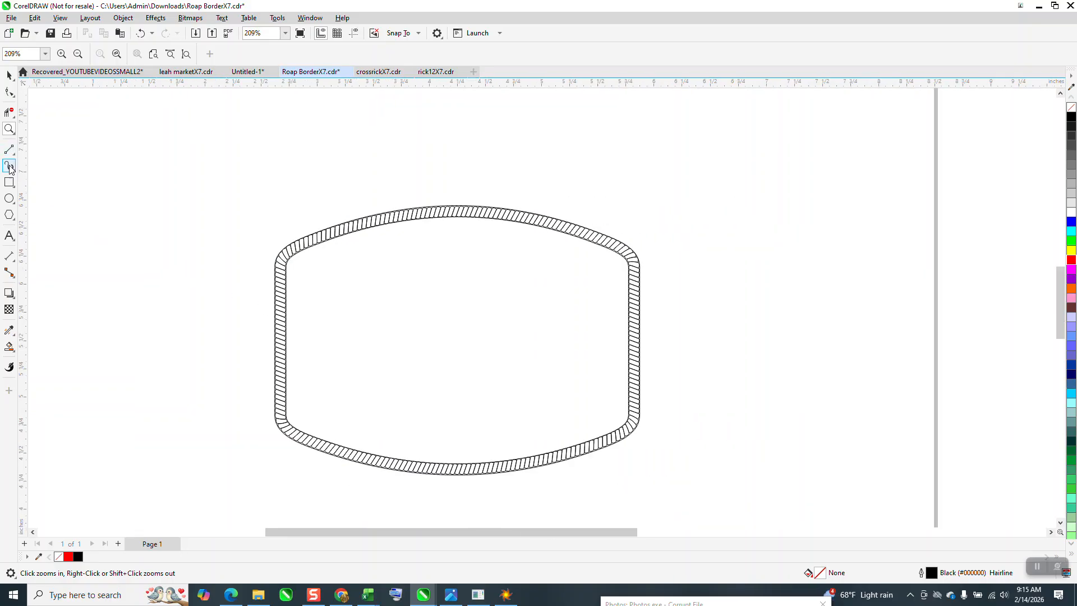
Step: Draw a wavy freehand rope stroke above the border with the Artistic Media brush at a 0.1 inch width
click(12, 168)
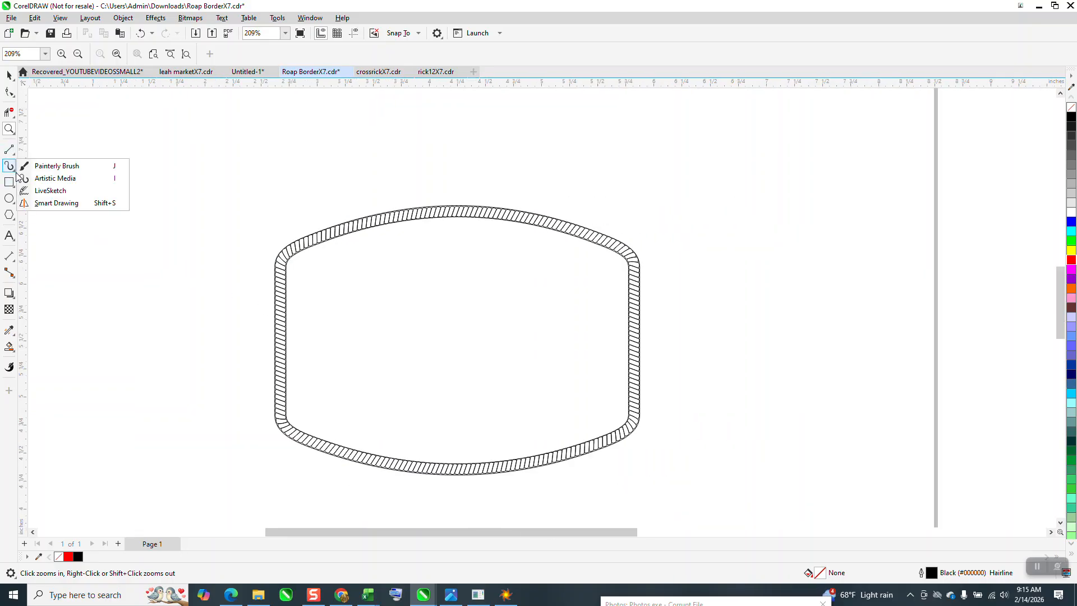
click(54, 177)
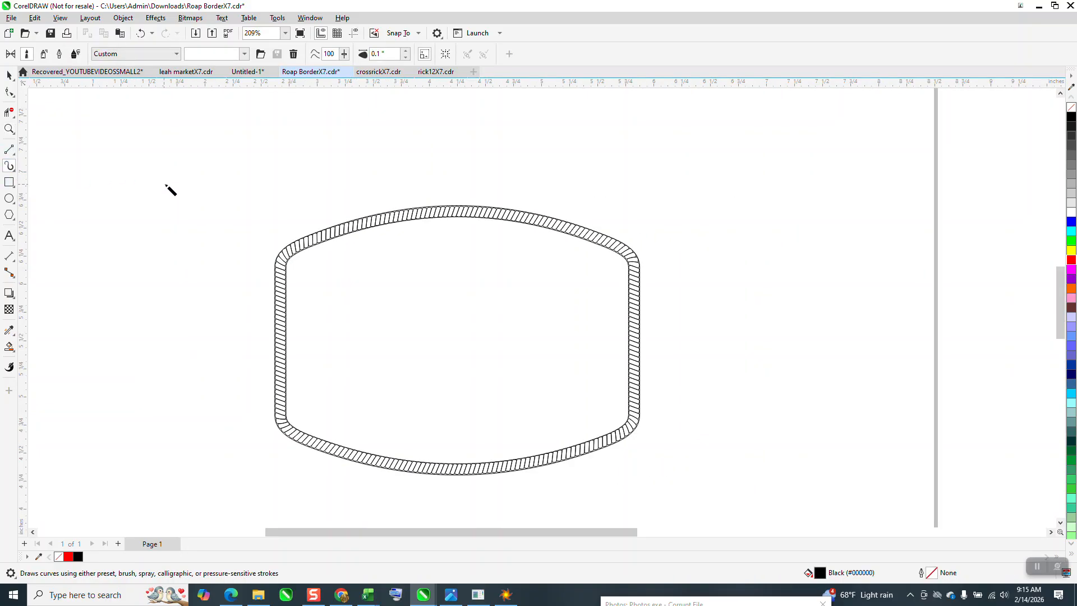
mouse_move(174, 191)
mouse_down()
mouse_move(262, 154)
mouse_move(464, 167)
mouse_move(624, 149)
mouse_up()
key(z)
drag(178, 138, 273, 183)
scroll(275, 185, down, 4)
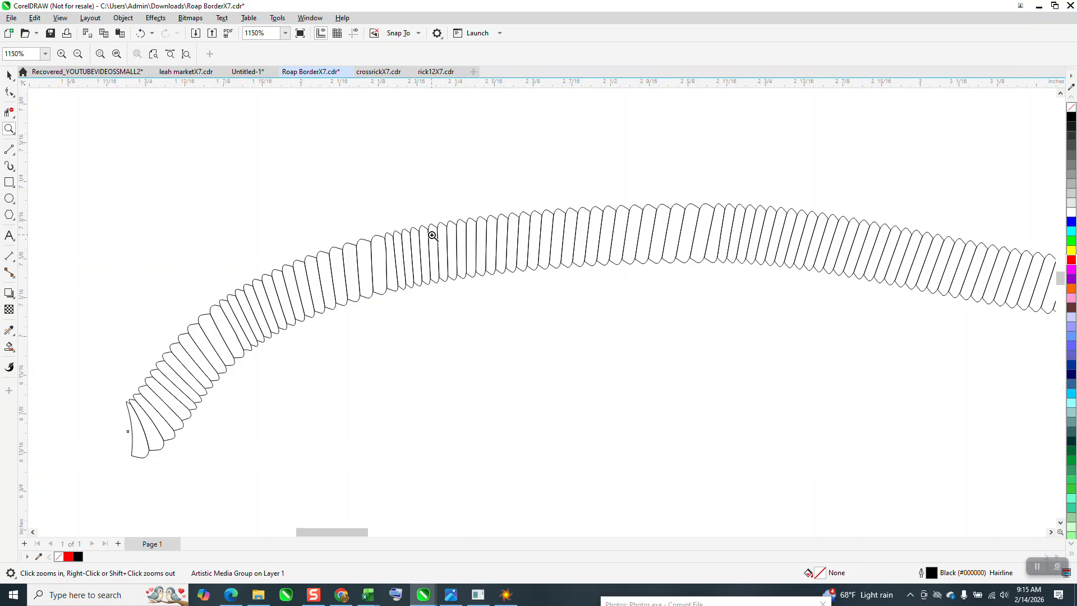
scroll(306, 251, down, 2)
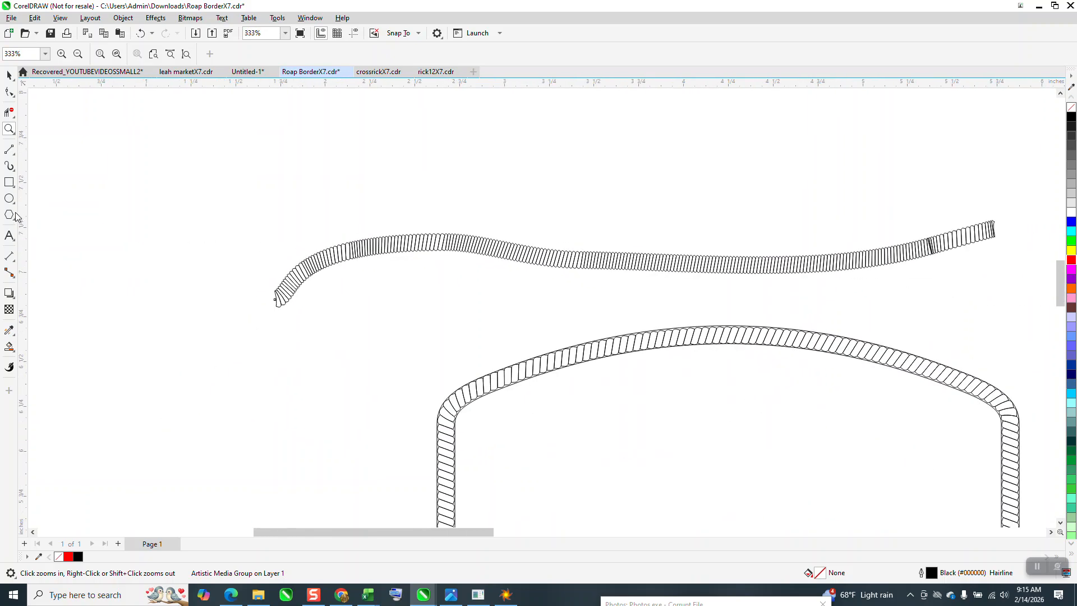
Step: Draw a straight horizontal line about 3.26 inches long above the wavy freehand rope stroke
click(9, 149)
drag(174, 221, 586, 110)
drag(632, 157, 759, 159)
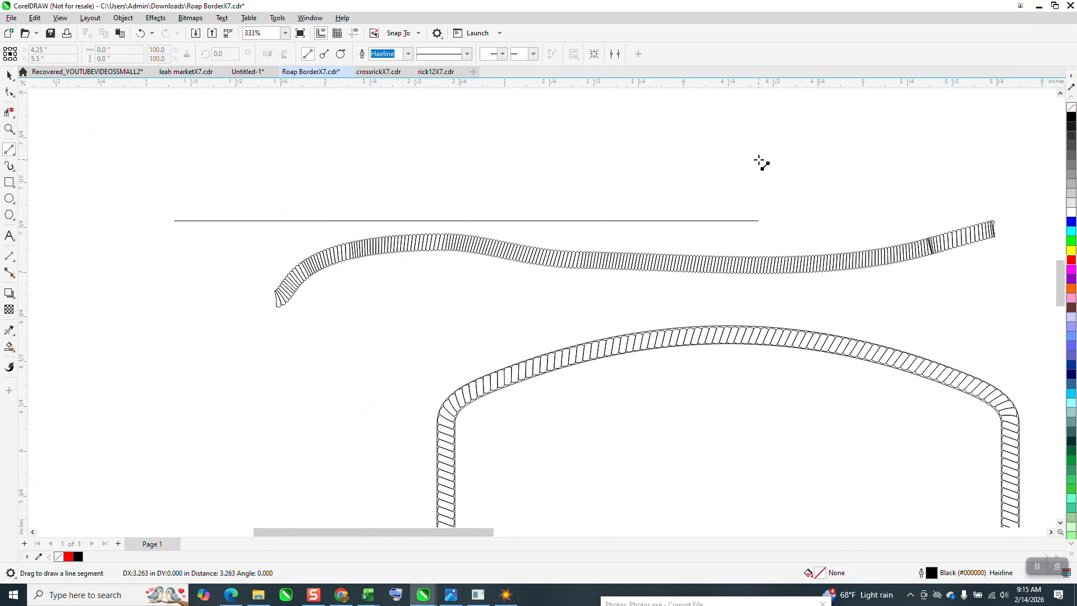
Step: Apply the Artistic Media rope brush to the straight line with a stroke width of 0.11 inch
click(9, 165)
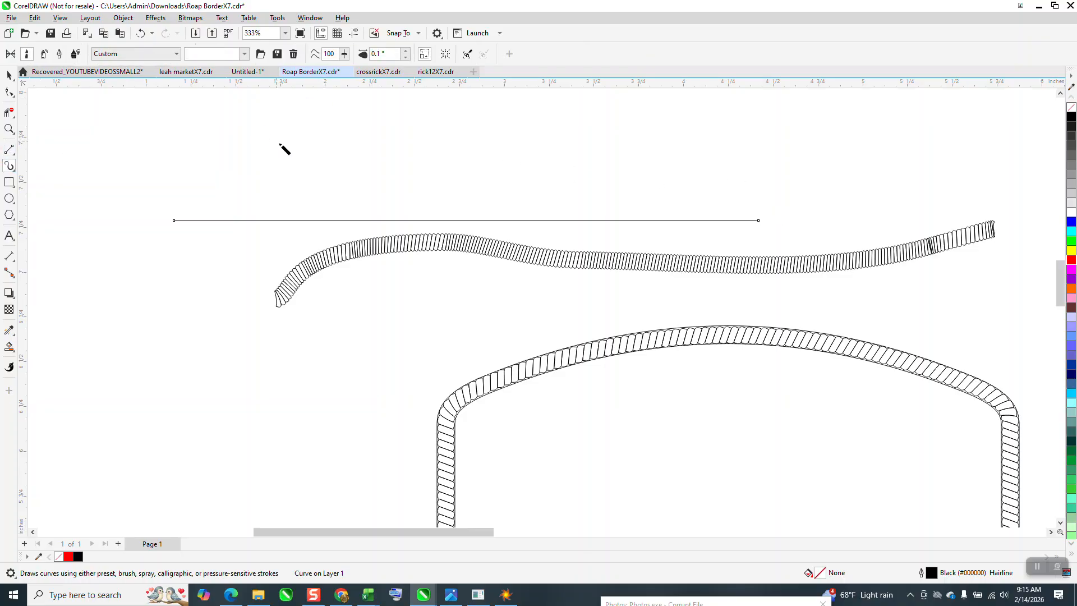
click(369, 221)
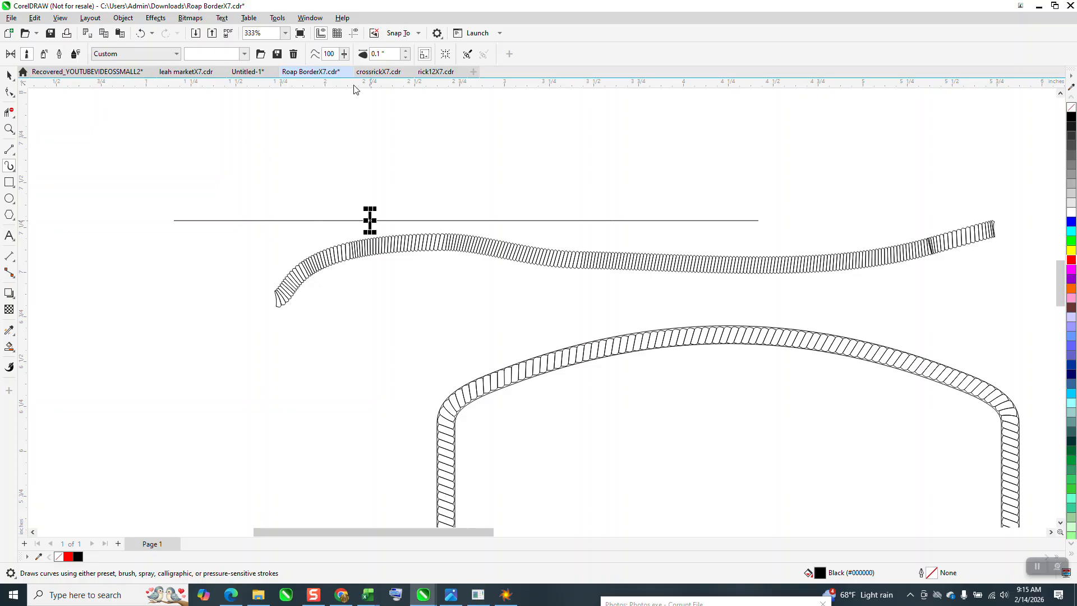
key(Escape)
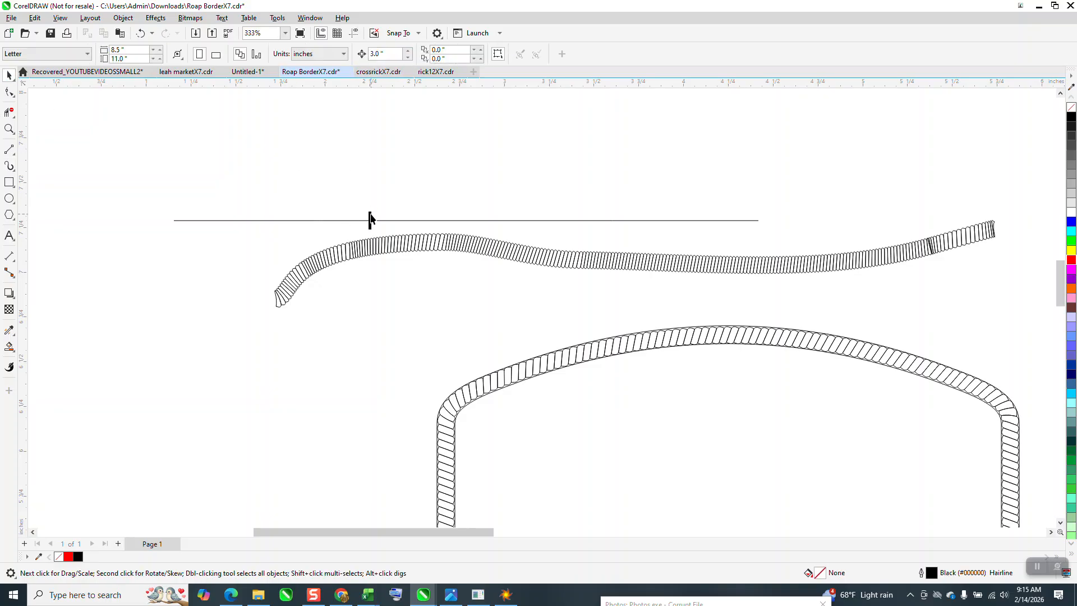
click(365, 221)
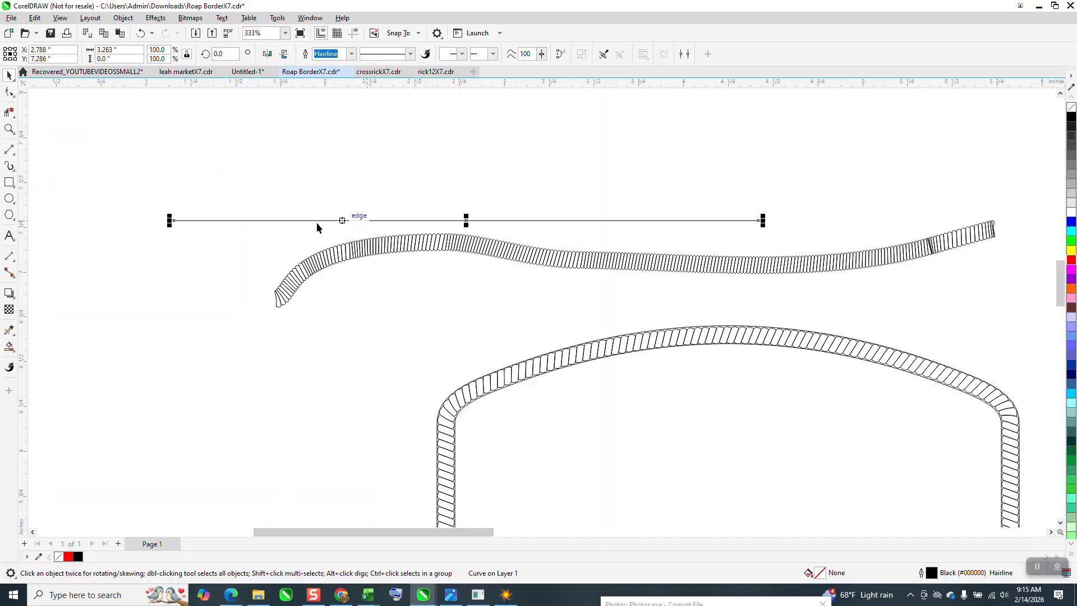
click(9, 166)
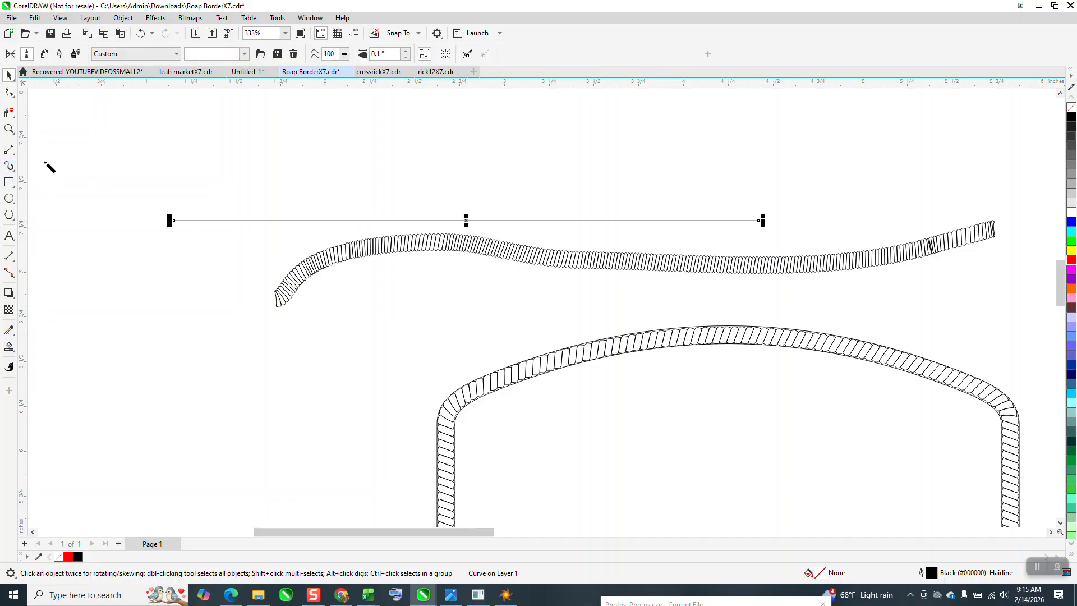
click(406, 51)
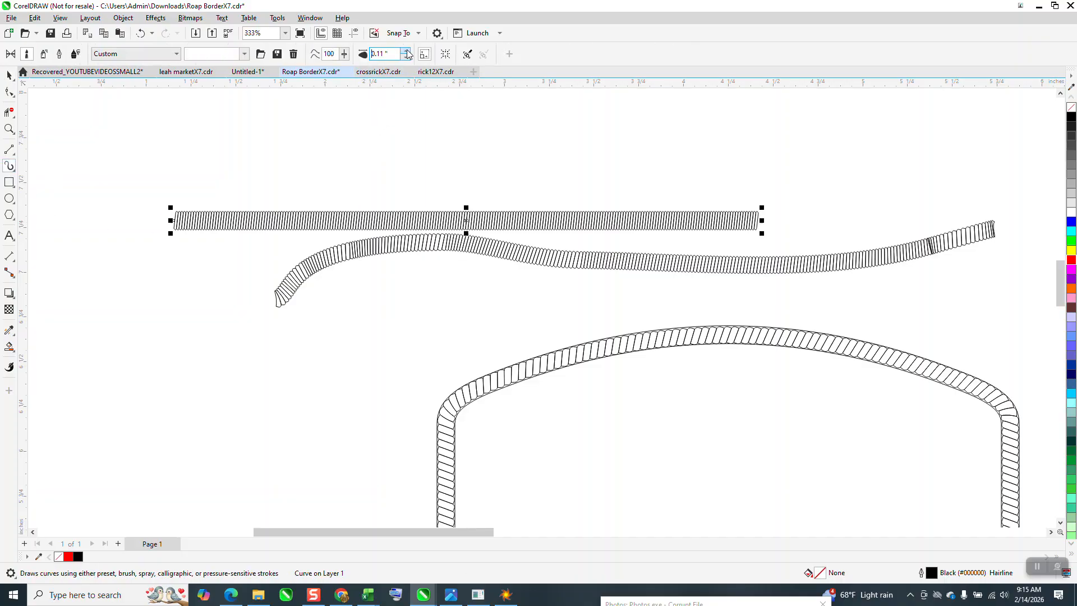
click(9, 129)
drag(150, 195, 240, 234)
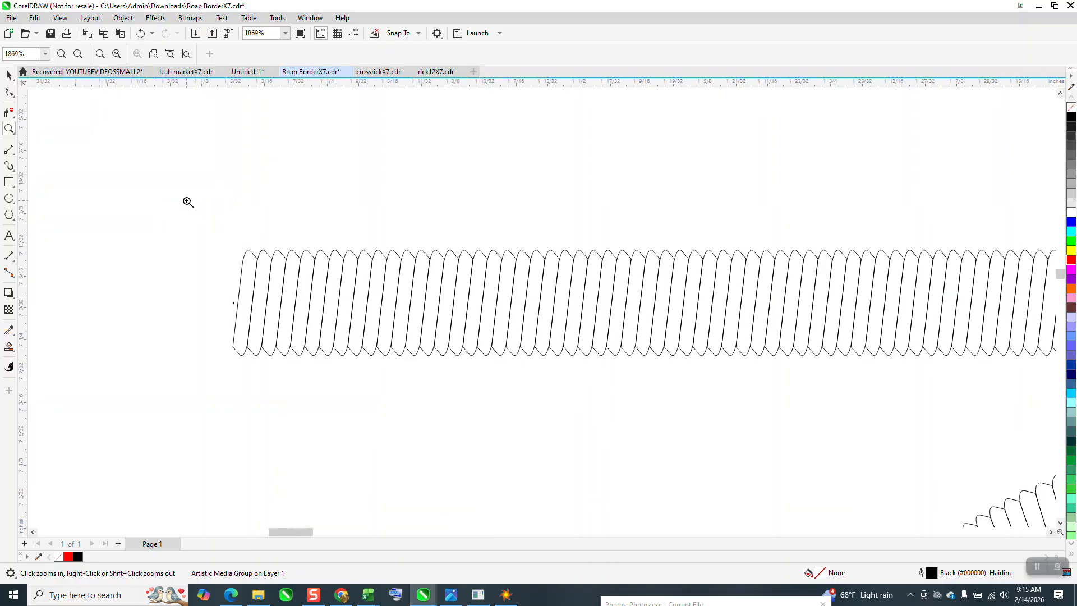
scroll(181, 208, down, 2)
scroll(179, 207, down, 5)
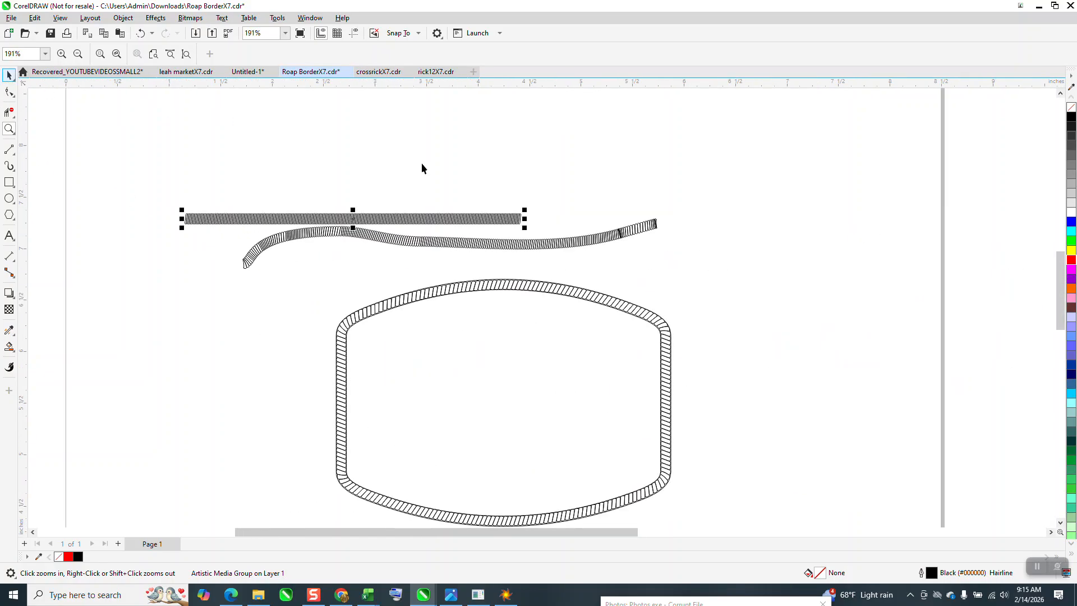
Step: Enlarge the straight rope proportionally to a stroke width of about 0.211 inch and move it up, clear of the wavy rope
key(space)
drag(524, 209, 834, 145)
drag(505, 212, 500, 167)
Step: Reduce the straight rope's height to a stroke width of about 0.149 inch, keeping its length
click(8, 129)
drag(425, 138, 620, 240)
key(space)
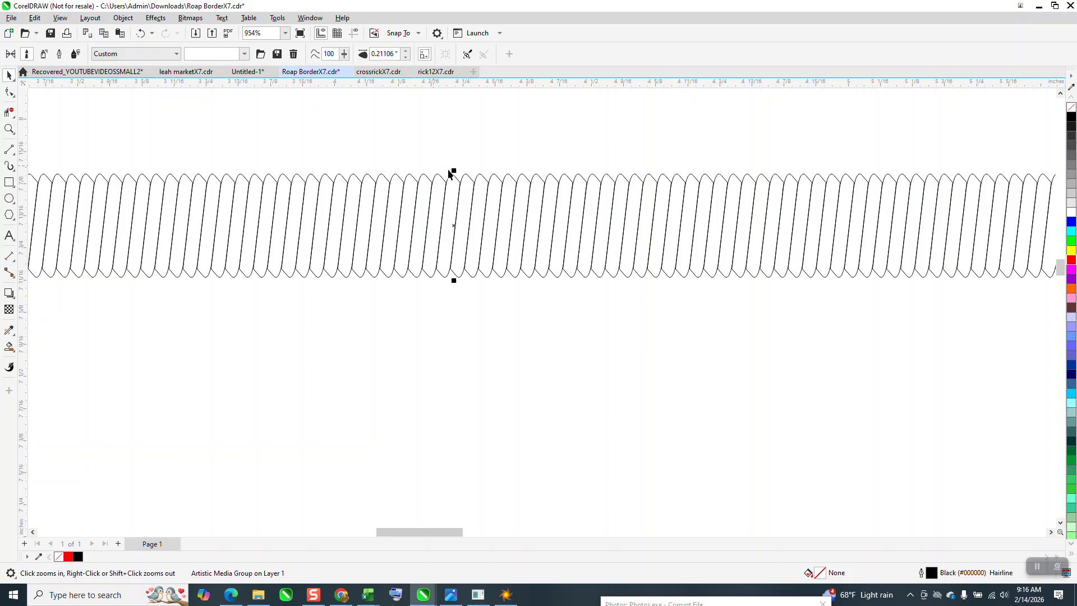
drag(454, 170, 453, 231)
scroll(406, 235, down, 2)
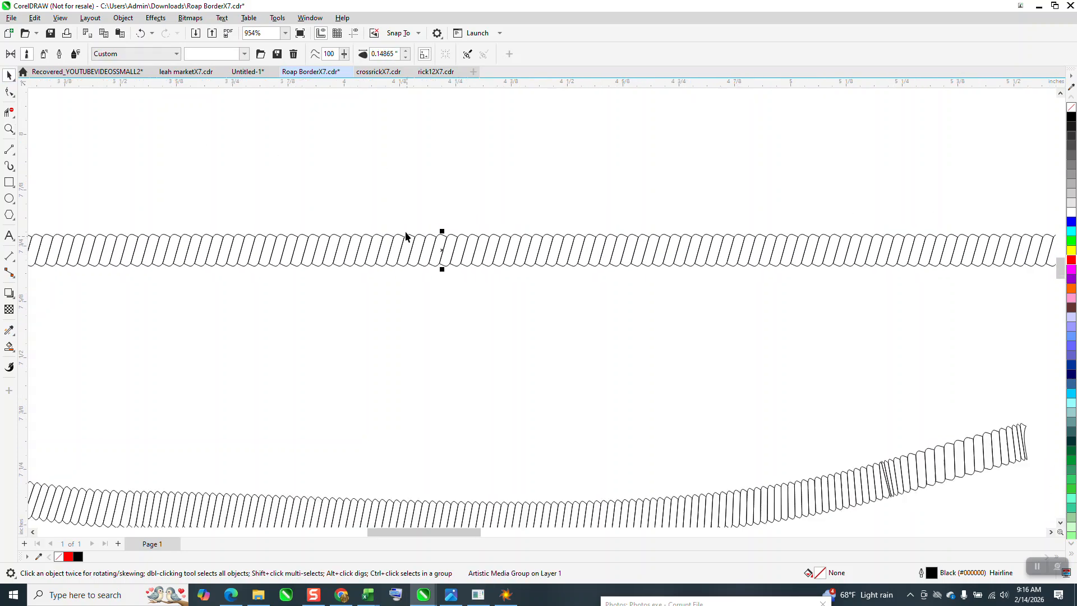
scroll(408, 238, down, 4)
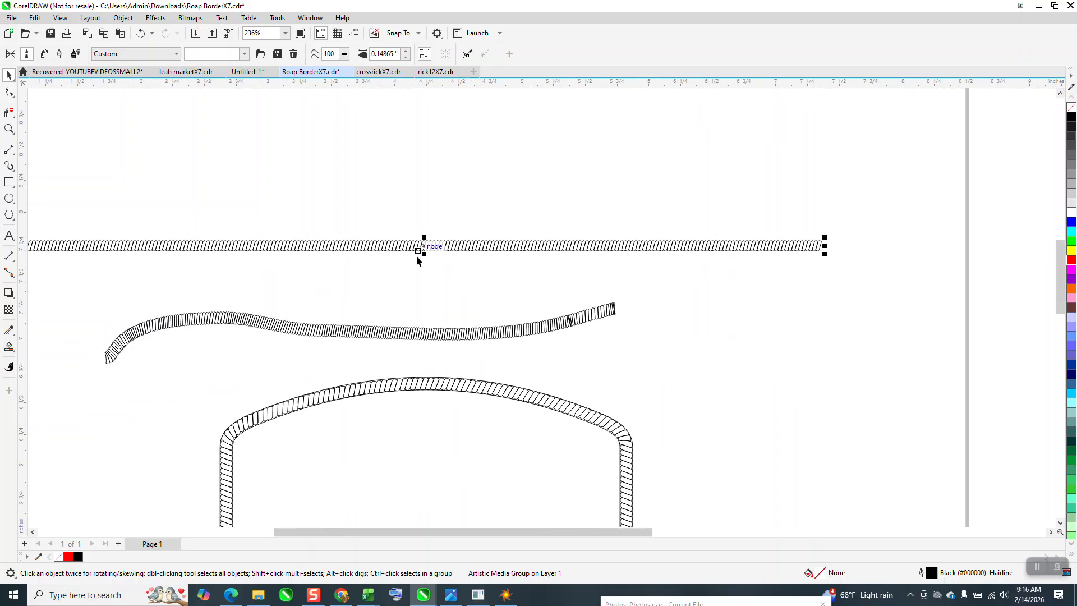
Step: Examine the rope strands between the two outlines across the border's top arc and both upper corners
click(9, 128)
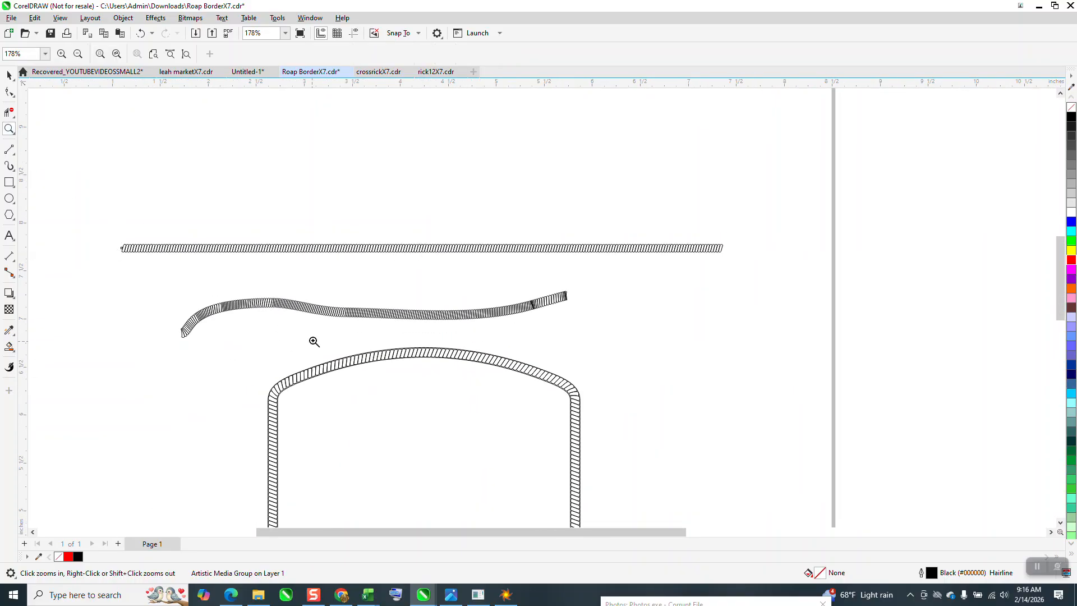
drag(312, 341, 478, 393)
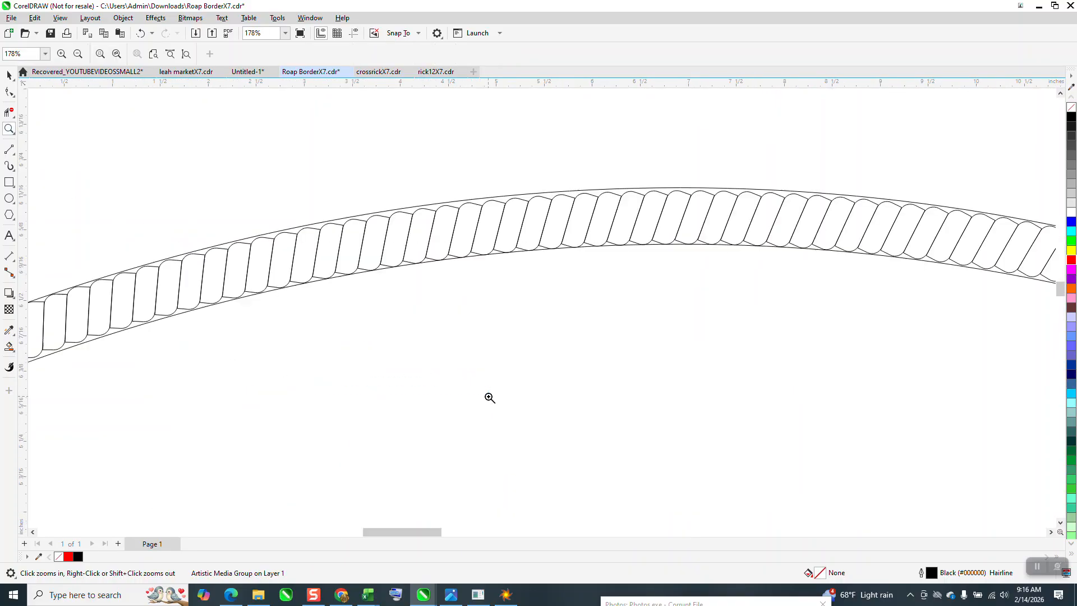
right_click(459, 266)
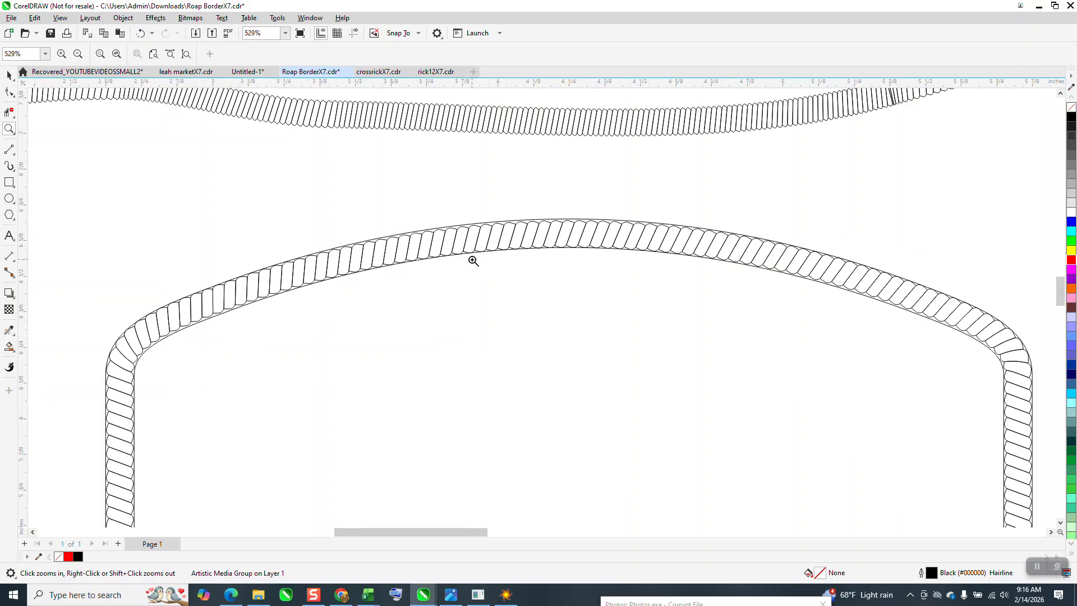